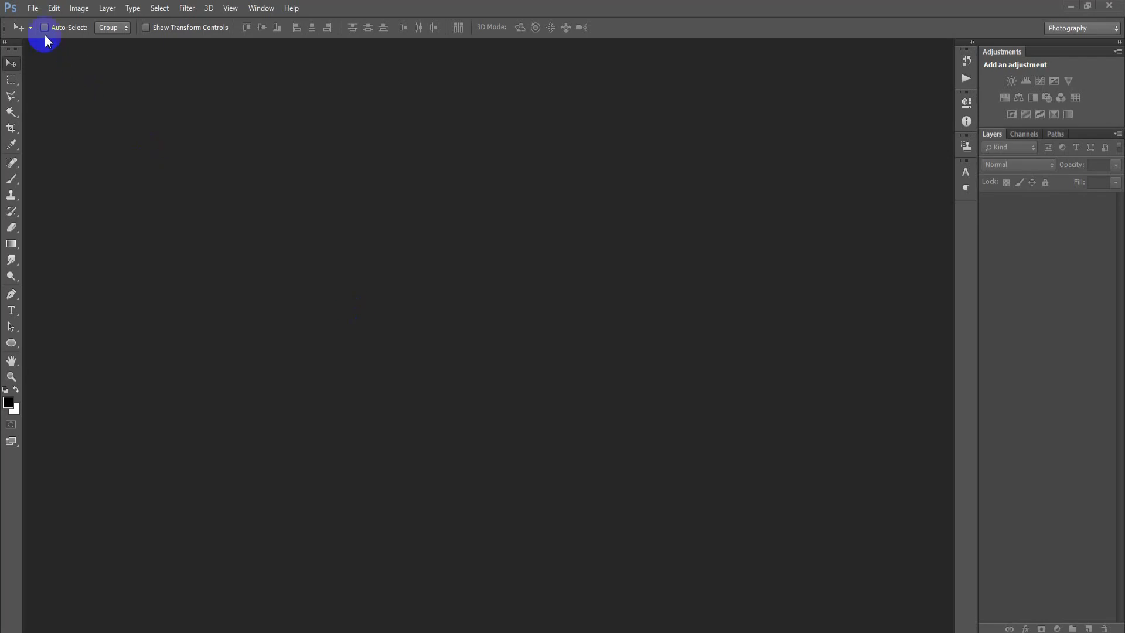
- Create a new 1080 × 1080 px document and dock its window in the workspace
mouse_move(299, 182)
left_mouse_down()
mouse_move(267, 182)
mouse_move(263, 200)
left_mouse_up()
left_click(470, 128)
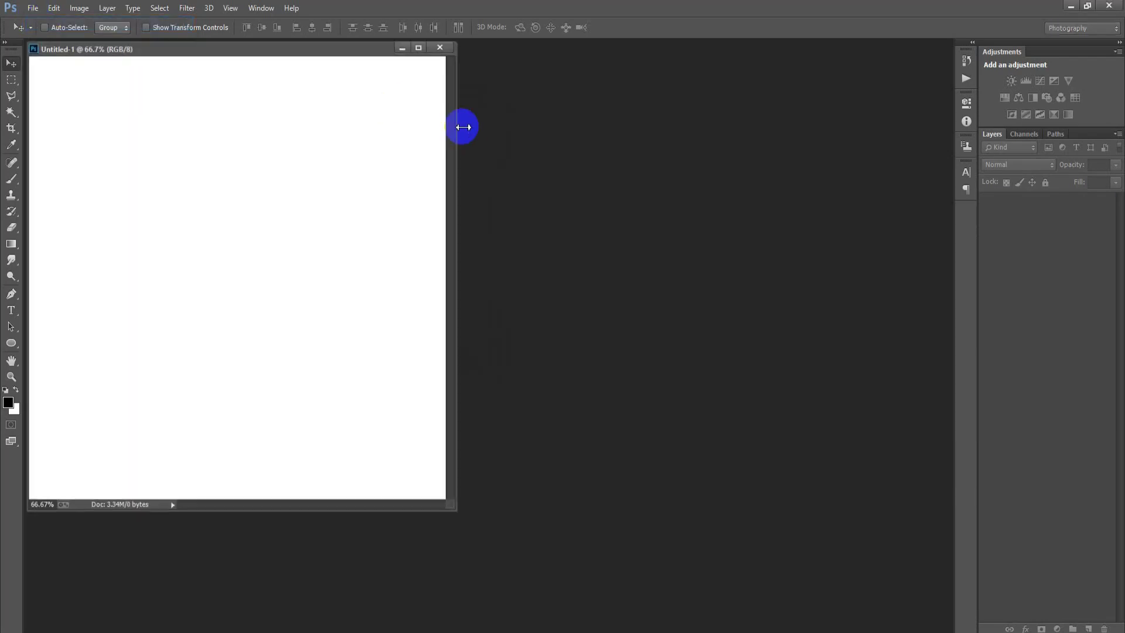
left_click_drag(297, 55, 453, 45)
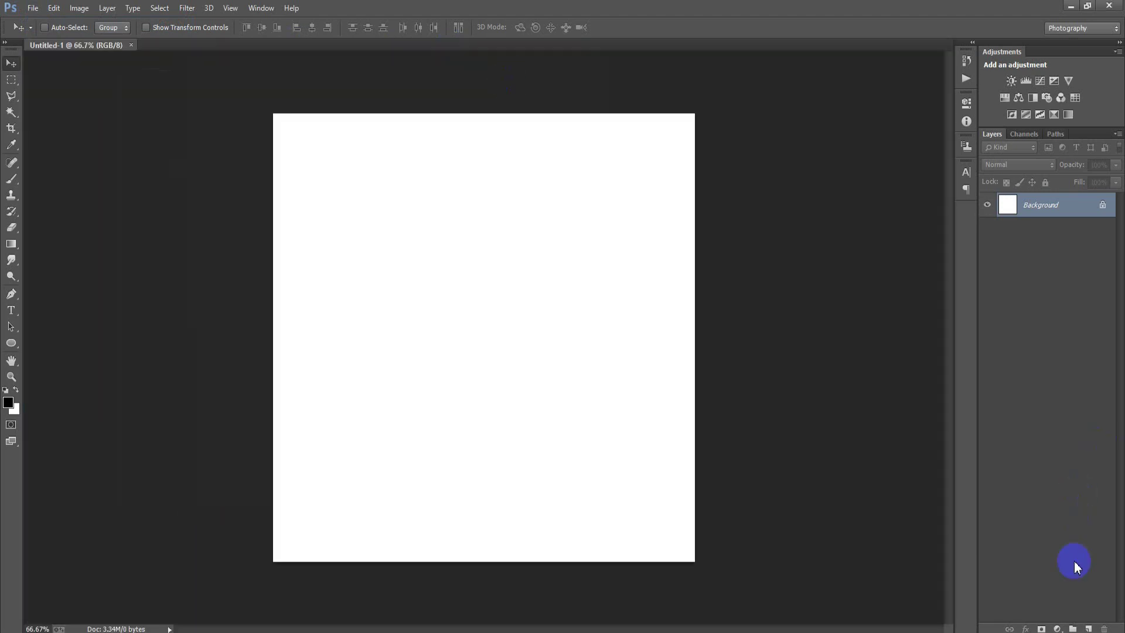
left_click(1057, 629)
- Add a gradient fill layer with colour stops #73D555 (right) and #BEFFBA (left)
left_click(1031, 319)
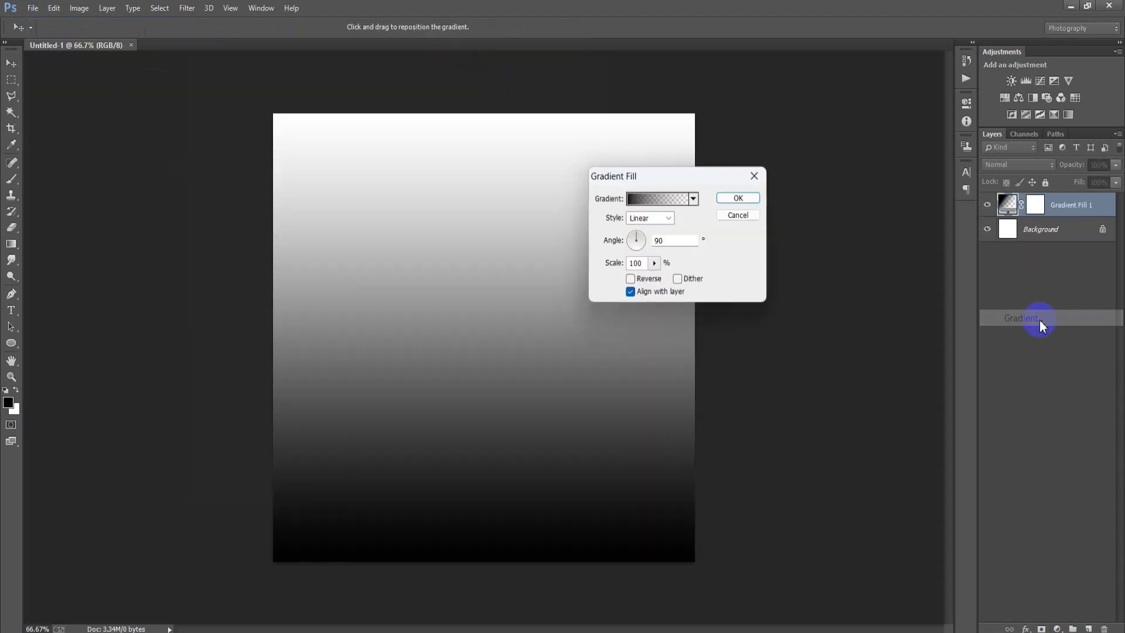
left_click(653, 199)
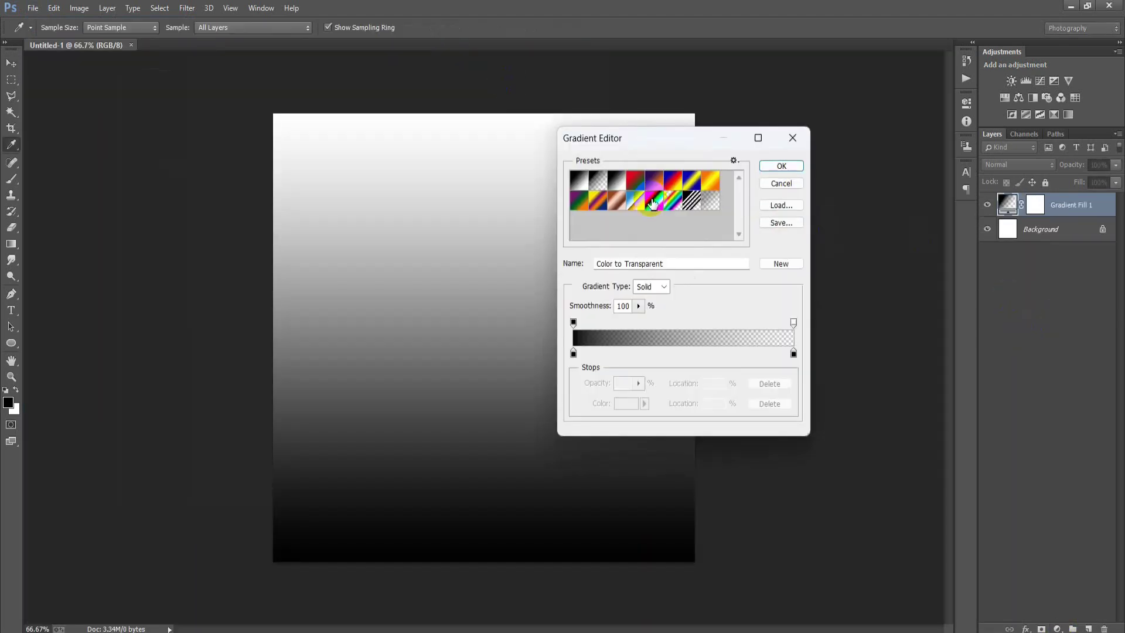
left_click(654, 180)
left_click(794, 354)
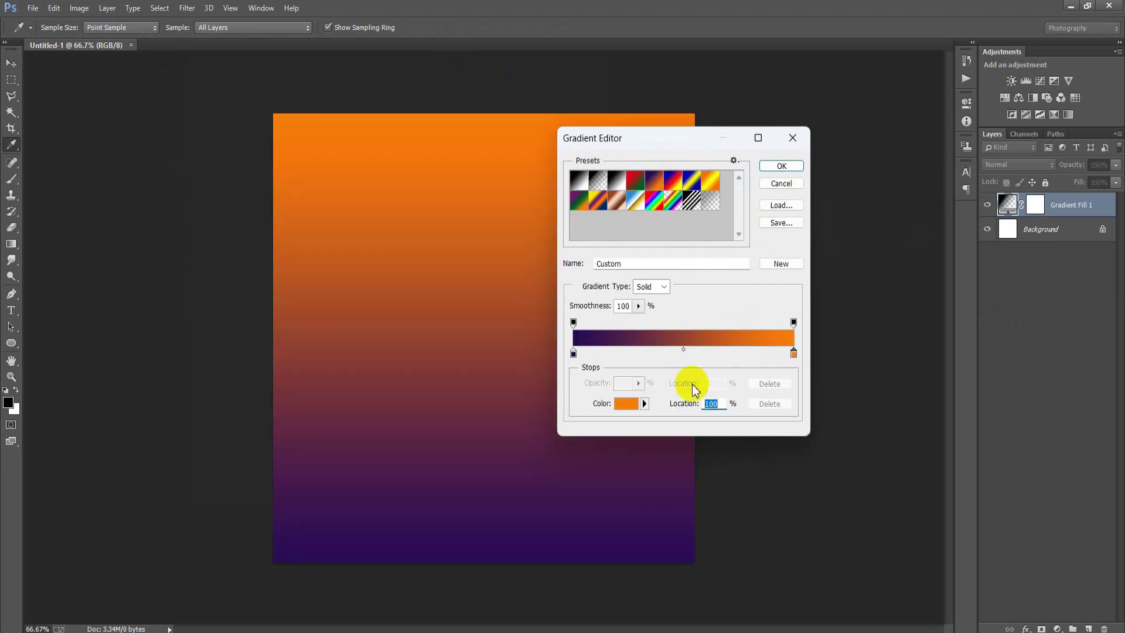
left_click(626, 403)
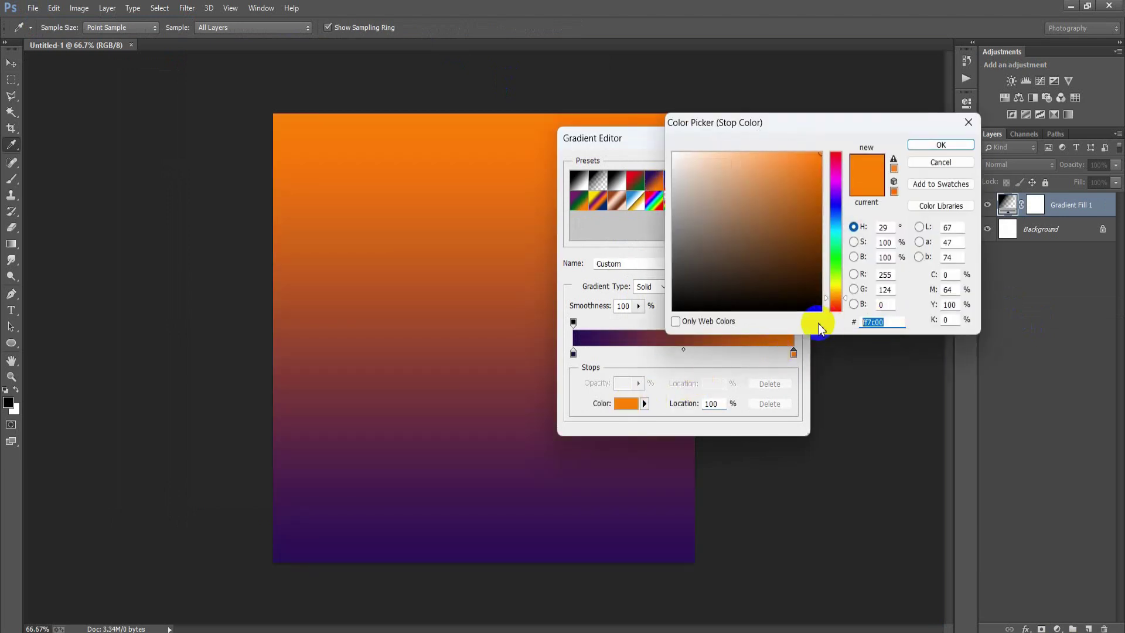
type("73")
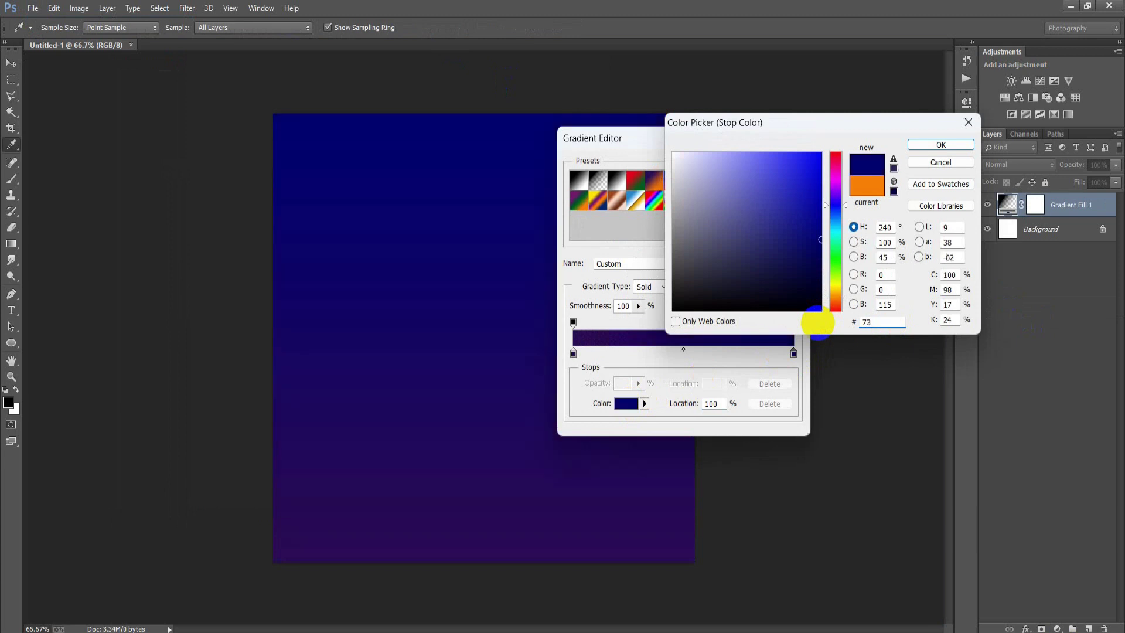
type("D5")
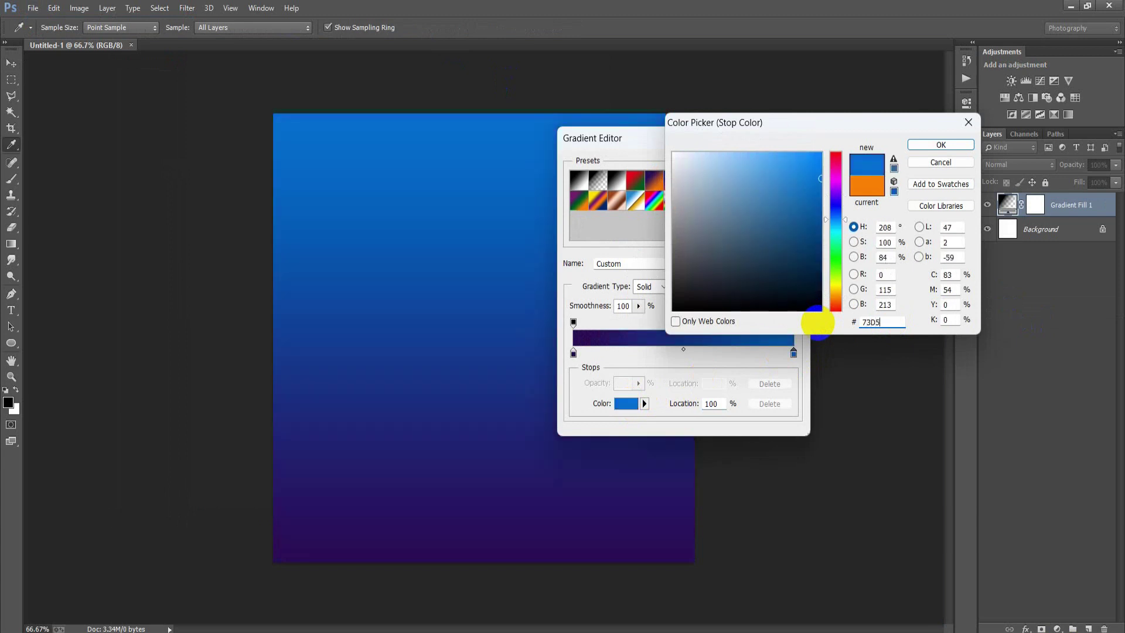
type("55")
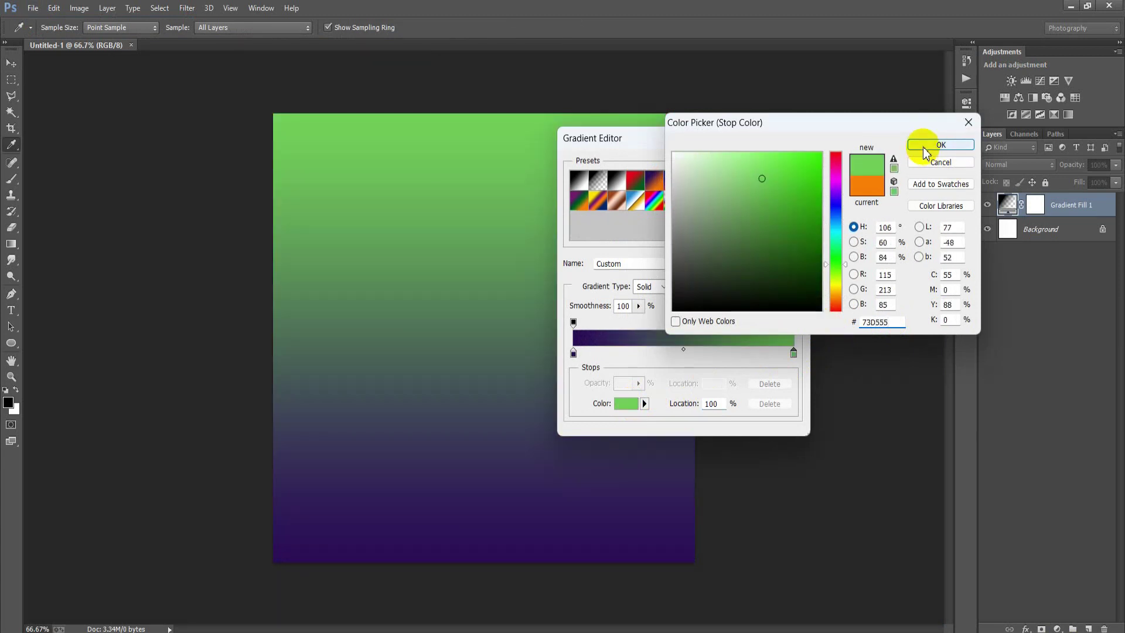
left_click(926, 145)
left_click(573, 353)
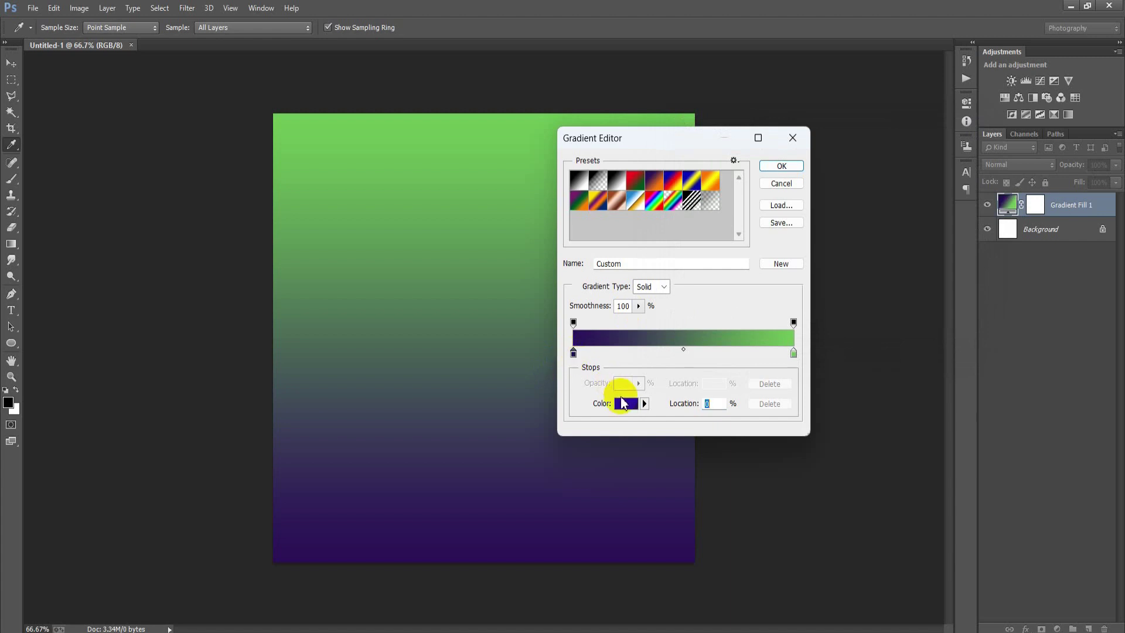
left_click(625, 404)
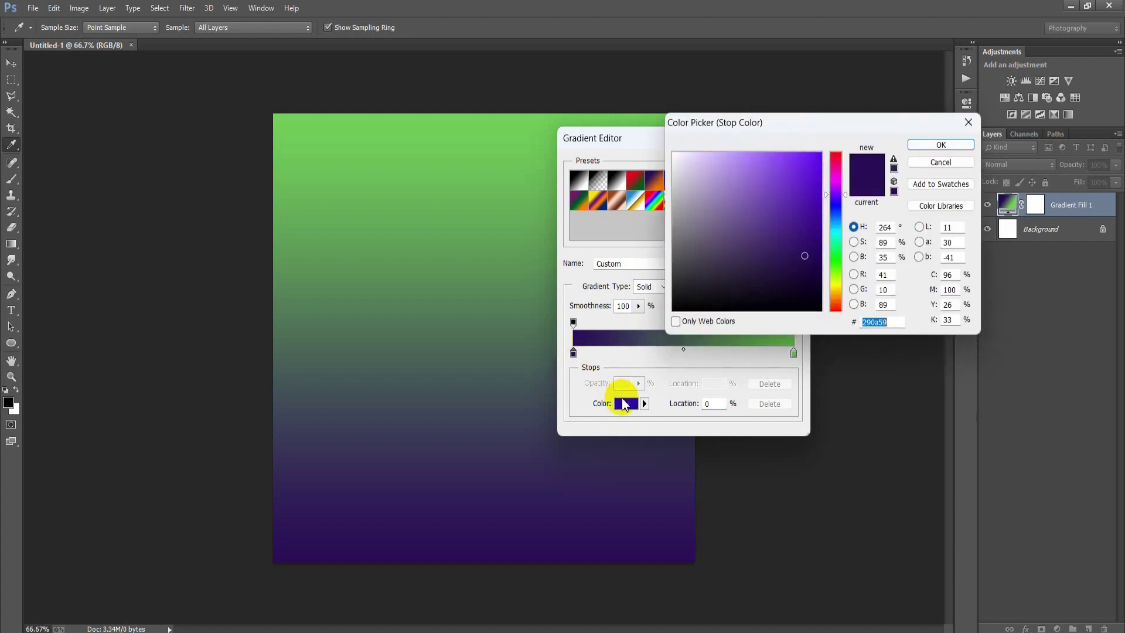
type("BEFF")
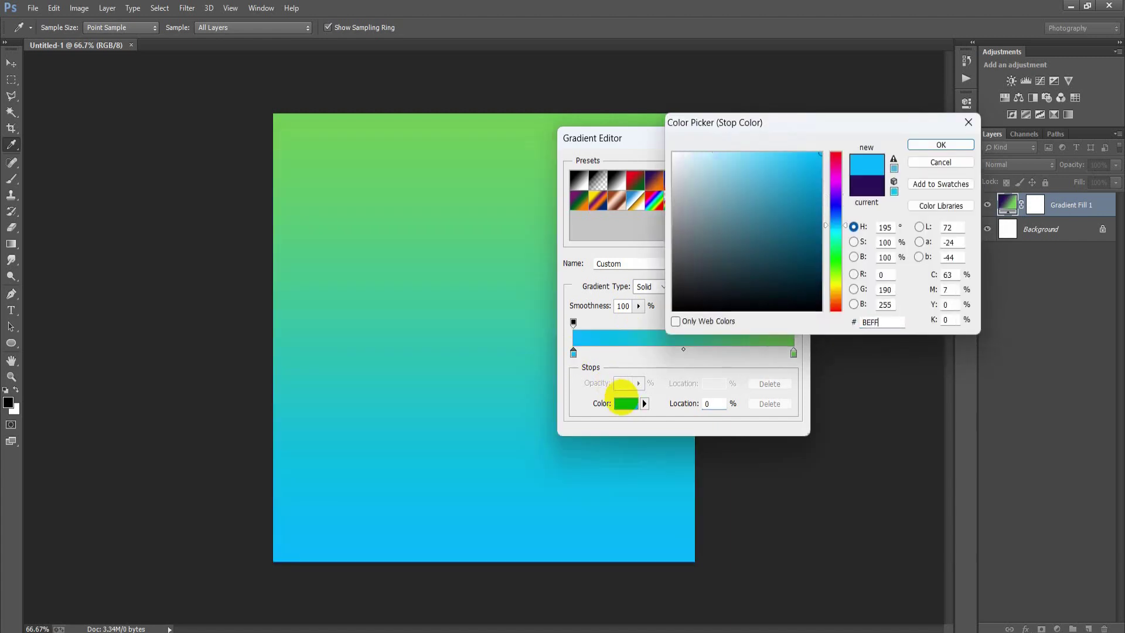
type("BA")
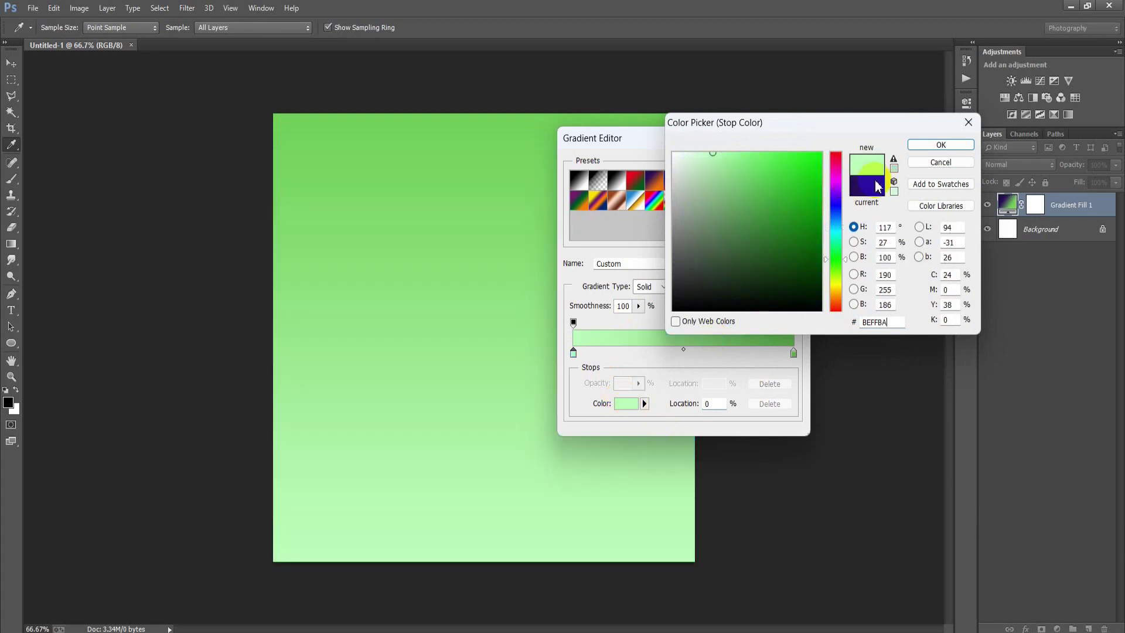
left_click(926, 147)
- Make the green gradient fill radial and put it in Group 1
left_click(780, 164)
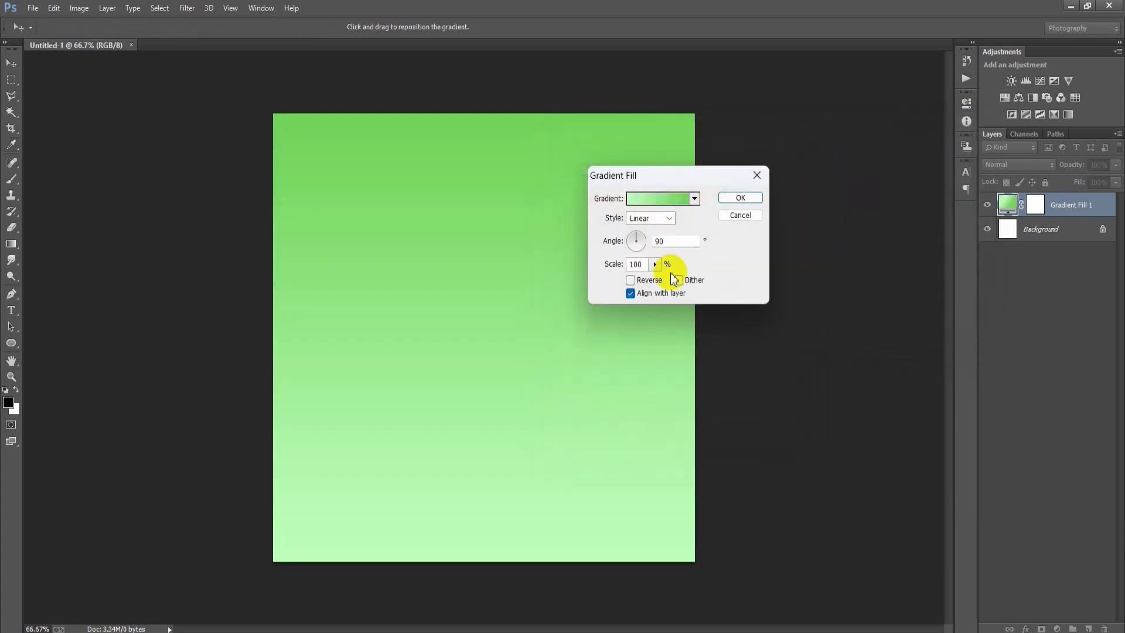
left_click(649, 218)
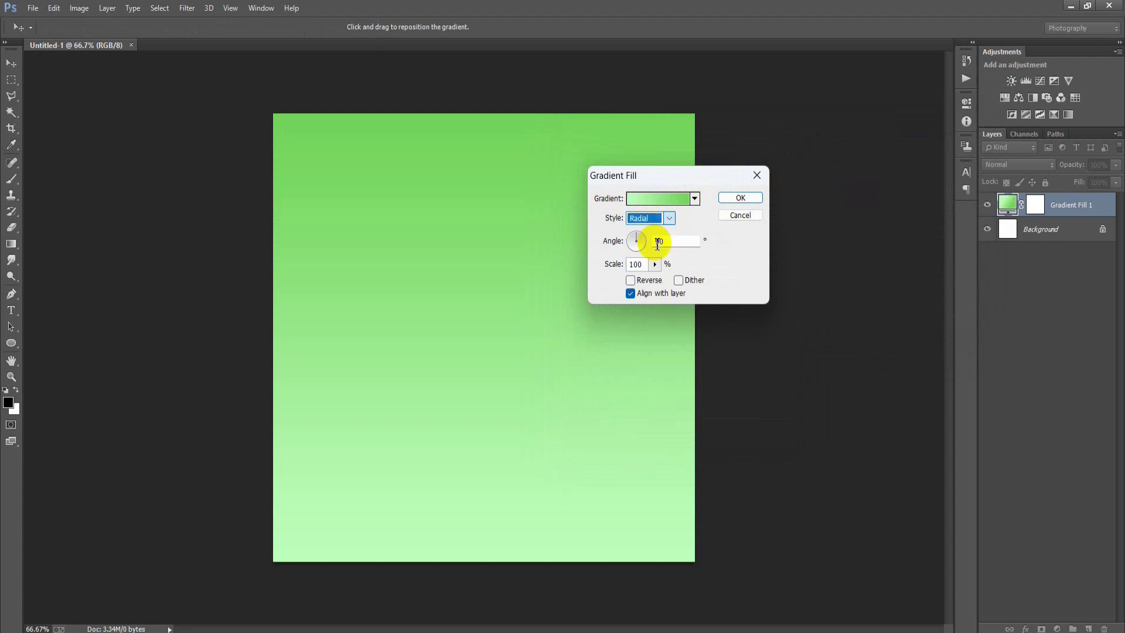
left_click(758, 198)
key("ctrl+g")
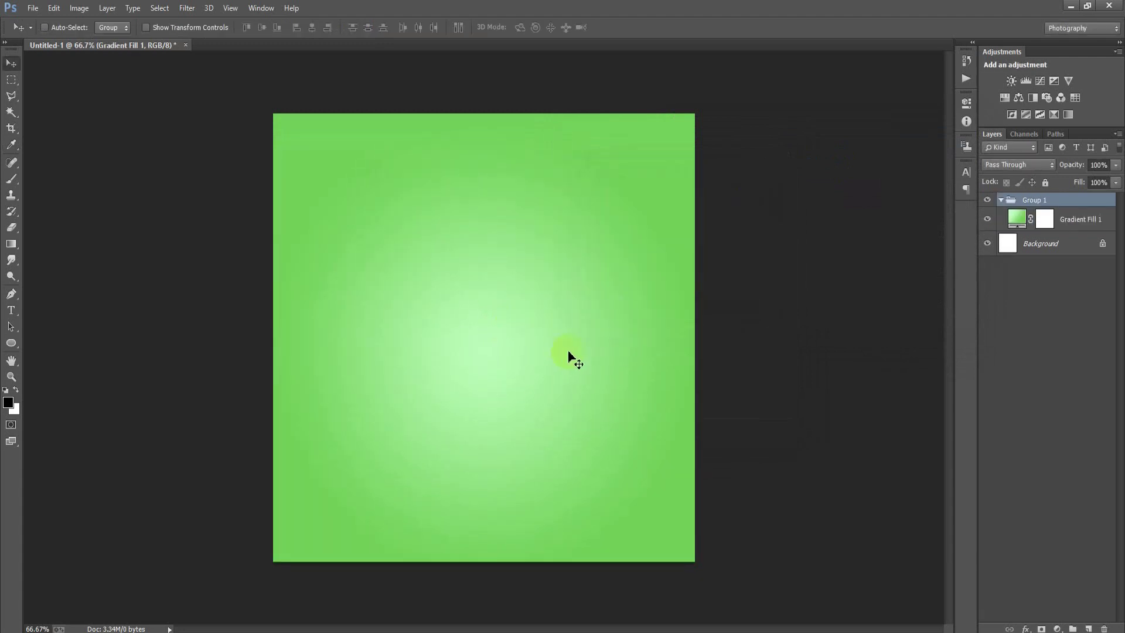
- Place the linked drip image 0000001 (1) and move it up to the top edge
left_click(1002, 201)
left_click(33, 8)
left_click(66, 244)
left_click(513, 149)
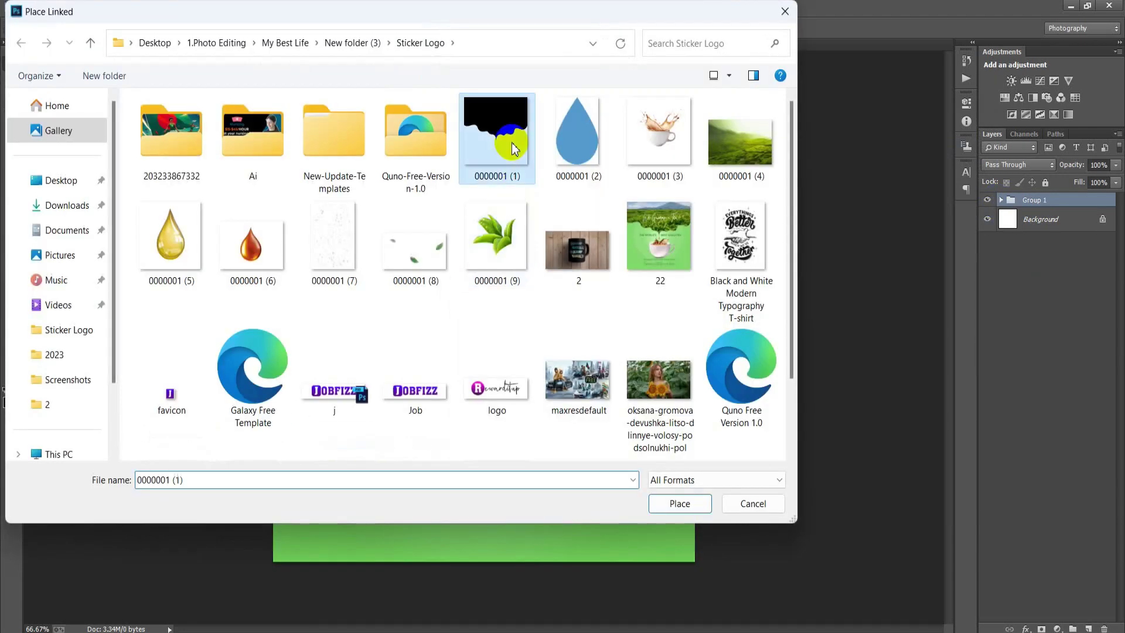
double_click(513, 149)
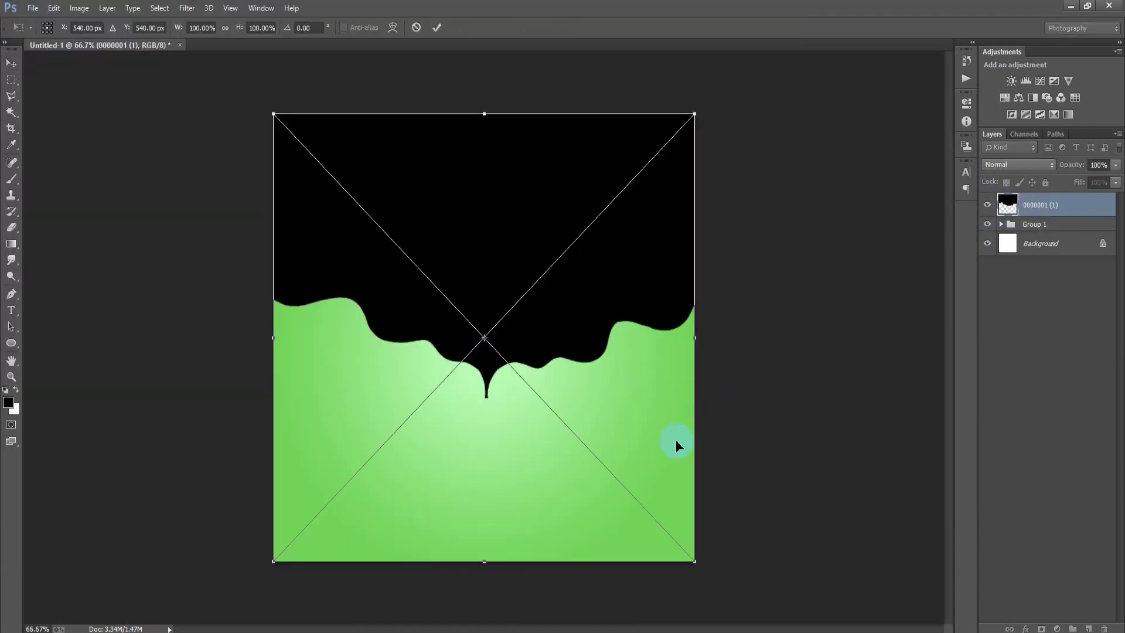
mouse_move(639, 364)
left_mouse_down()
mouse_move(641, 328)
mouse_move(613, 286)
left_mouse_up()
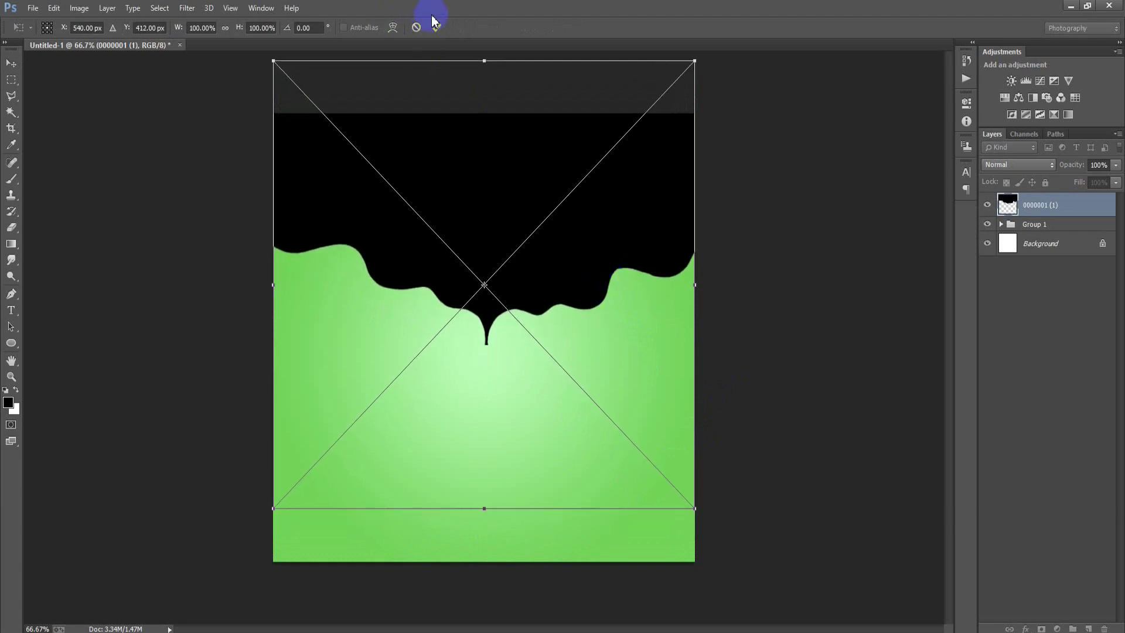
left_click(437, 28)
- Rasterize the drip shape layer 0000001 (1)
right_click(1025, 202)
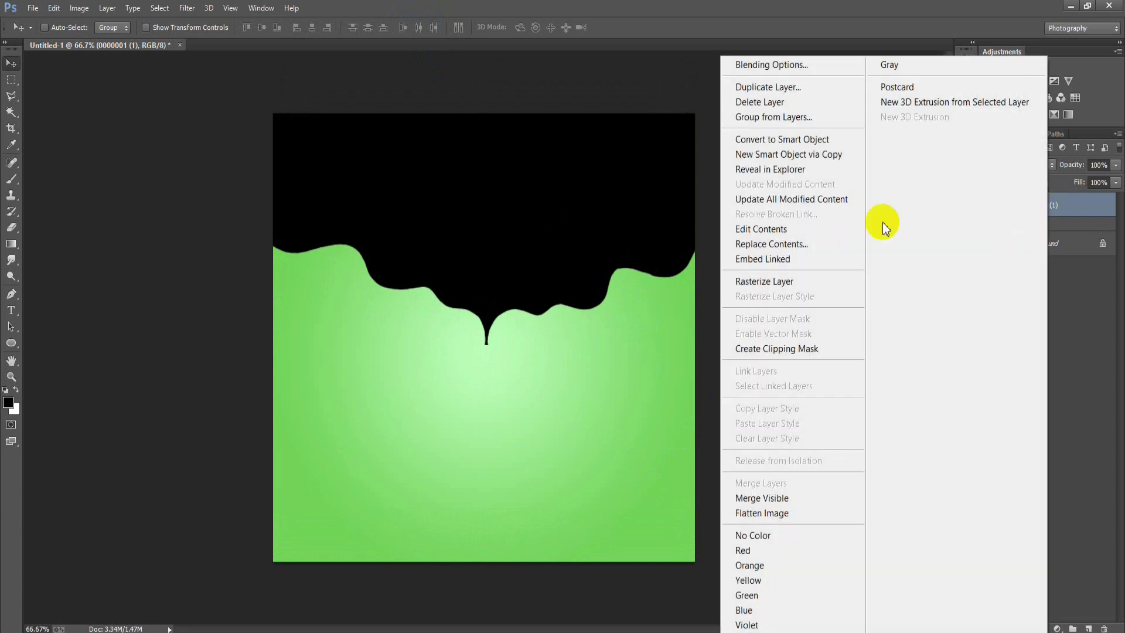
left_click(811, 281)
left_click(1046, 243, "ctrl")
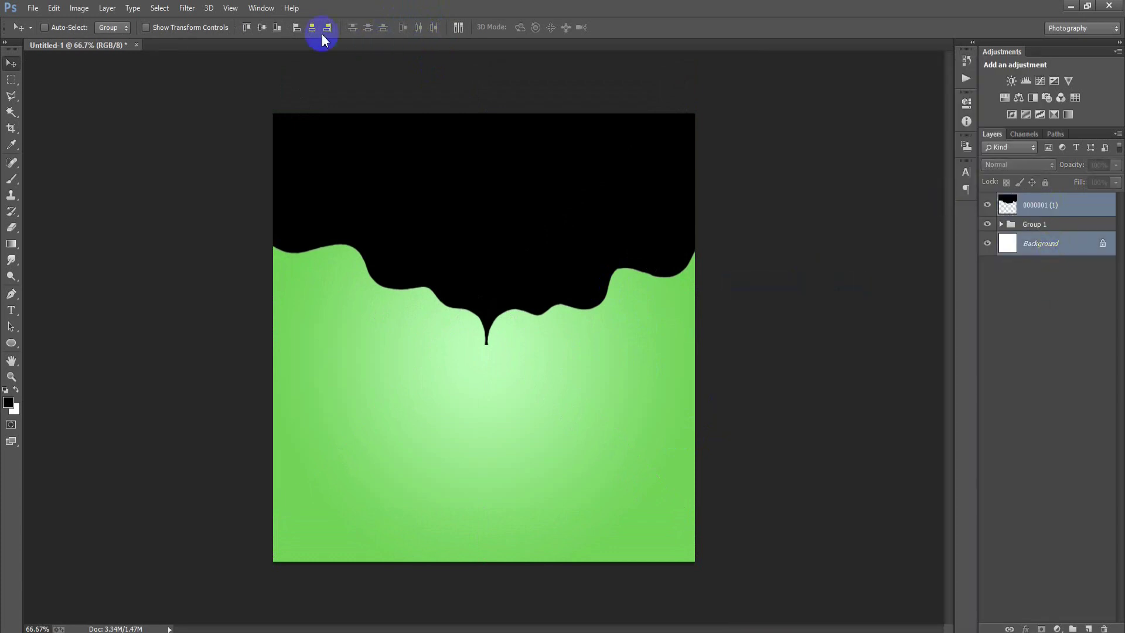
left_click(1049, 211)
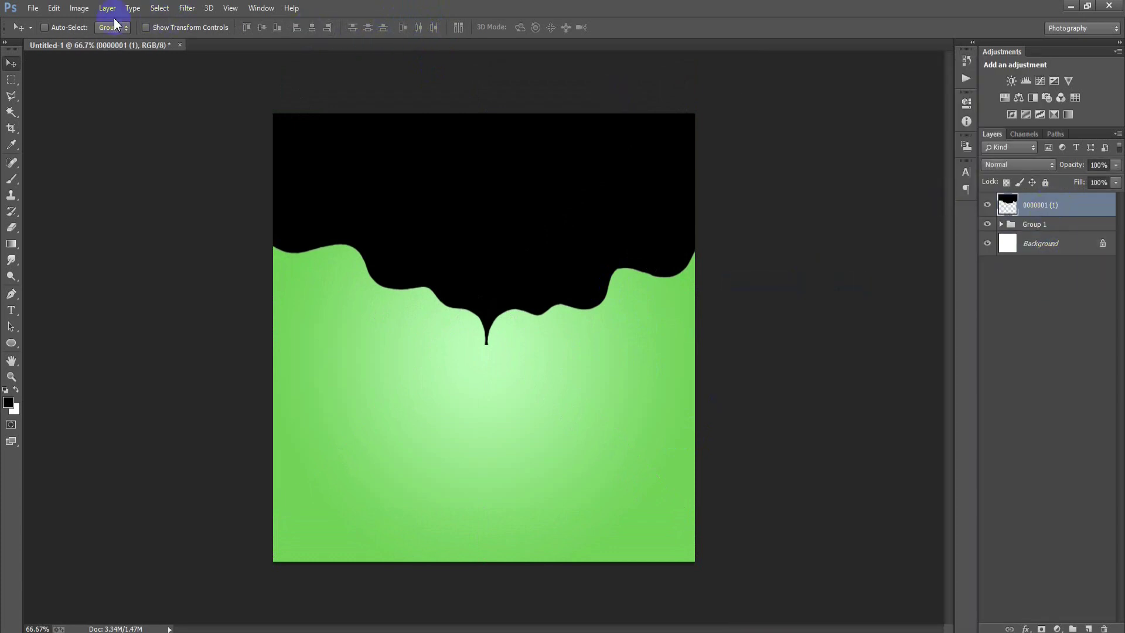
left_click(32, 8)
- Place the tea plantation photo 0000001 (4) and rasterize its layer
left_click(108, 245)
left_click(769, 160)
double_click(769, 160)
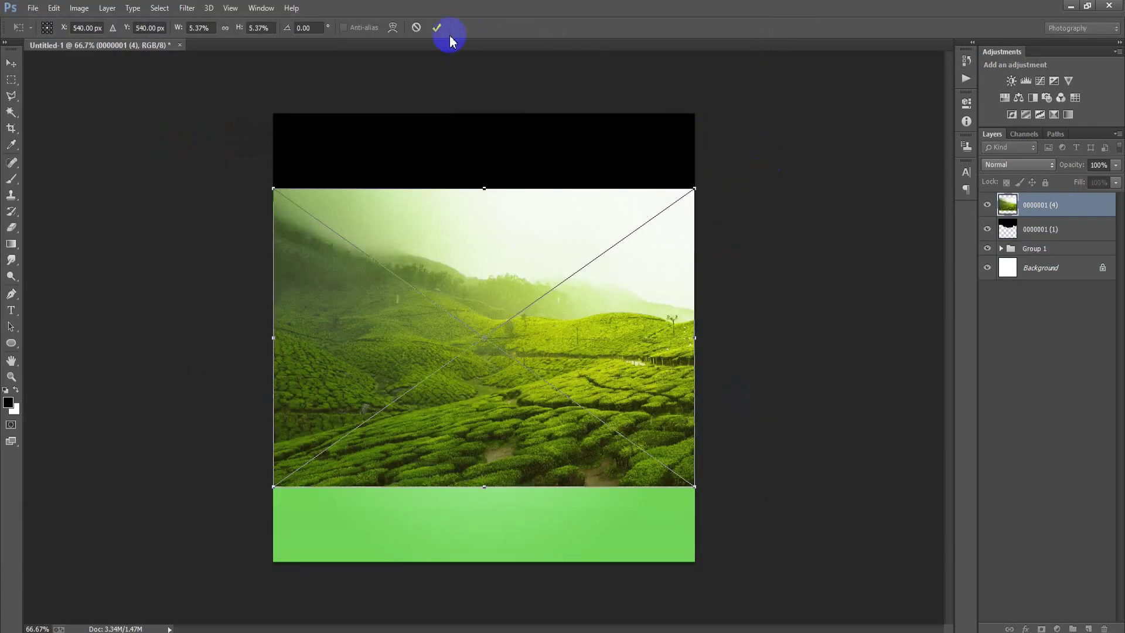
left_click(436, 29)
right_click(1053, 205)
left_click(809, 277)
- Clip the photo into the drip, scale it to 104.17%, and group both layers
right_click(1035, 208)
left_click(805, 274)
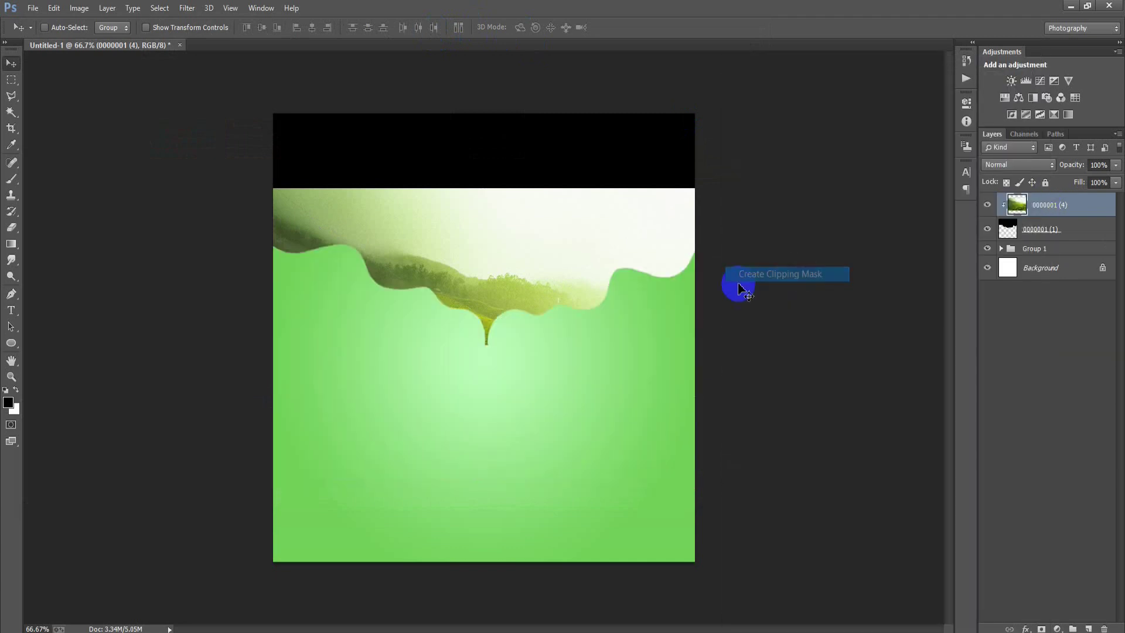
left_click_drag(572, 143, 561, 208)
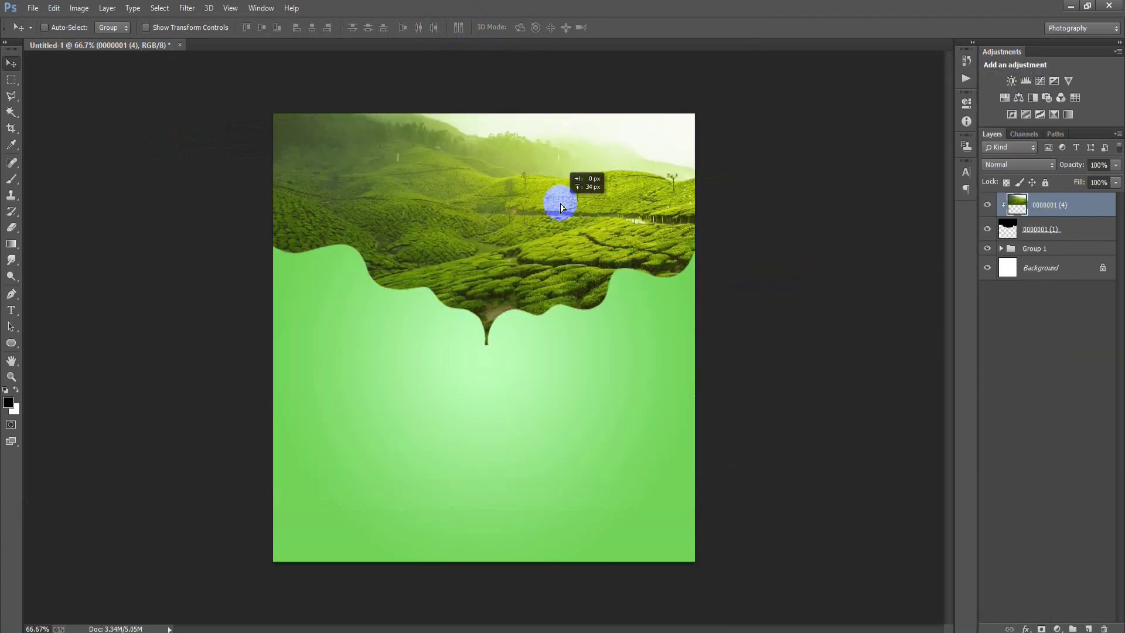
left_click_drag(560, 209, 560, 206)
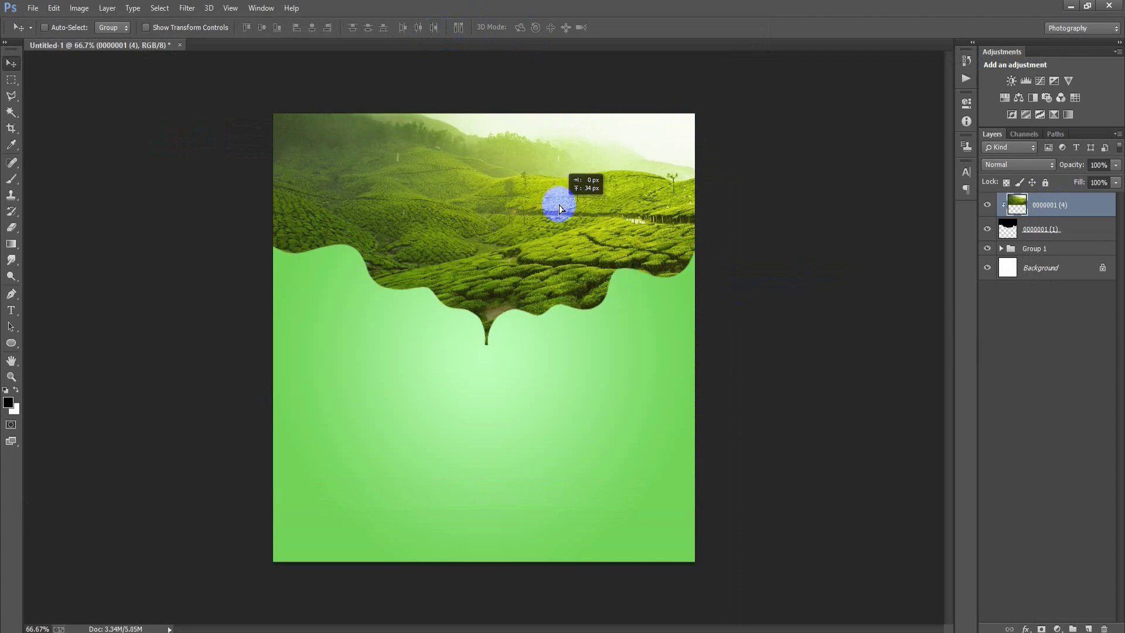
key("ctrl+t")
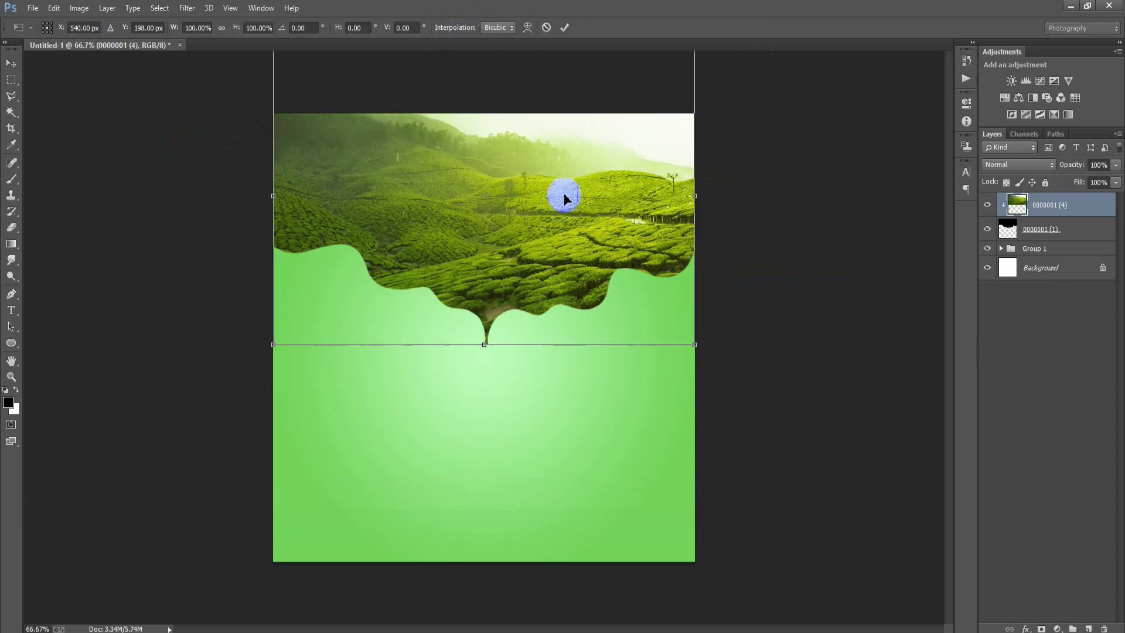
left_click_drag(696, 347, 703, 351)
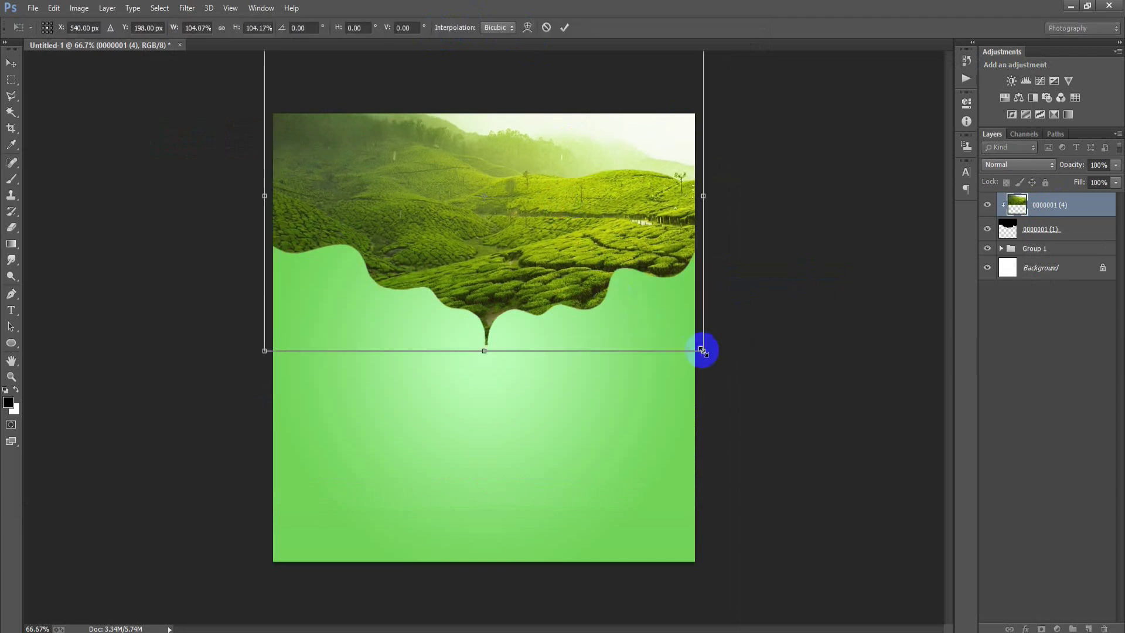
left_click(565, 28)
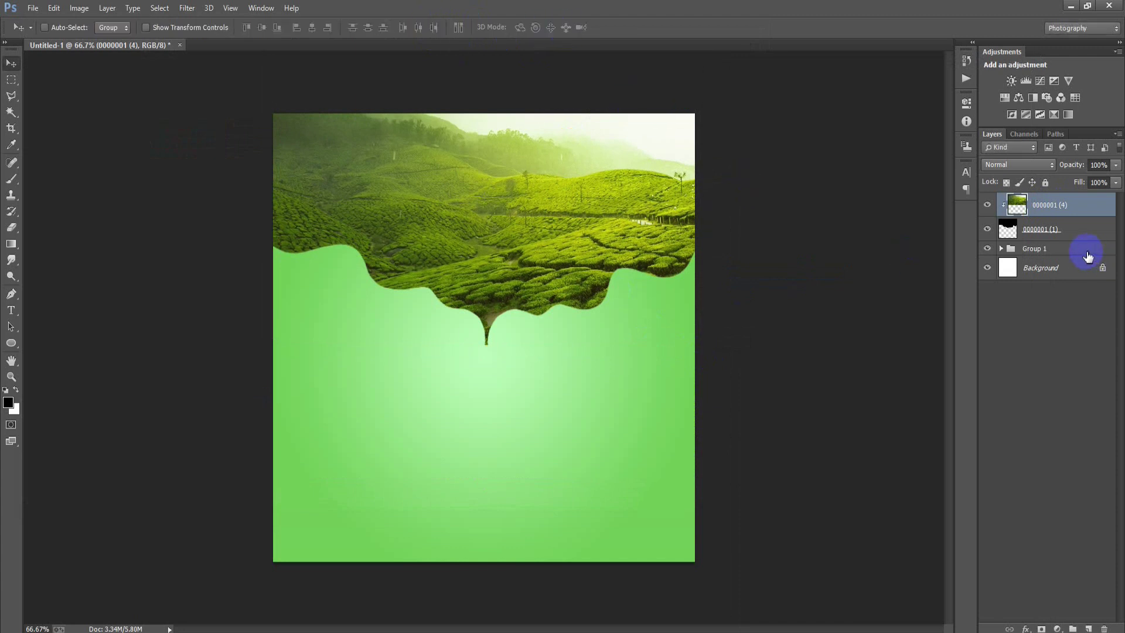
left_click(1049, 231, "ctrl")
key("ctrl+g")
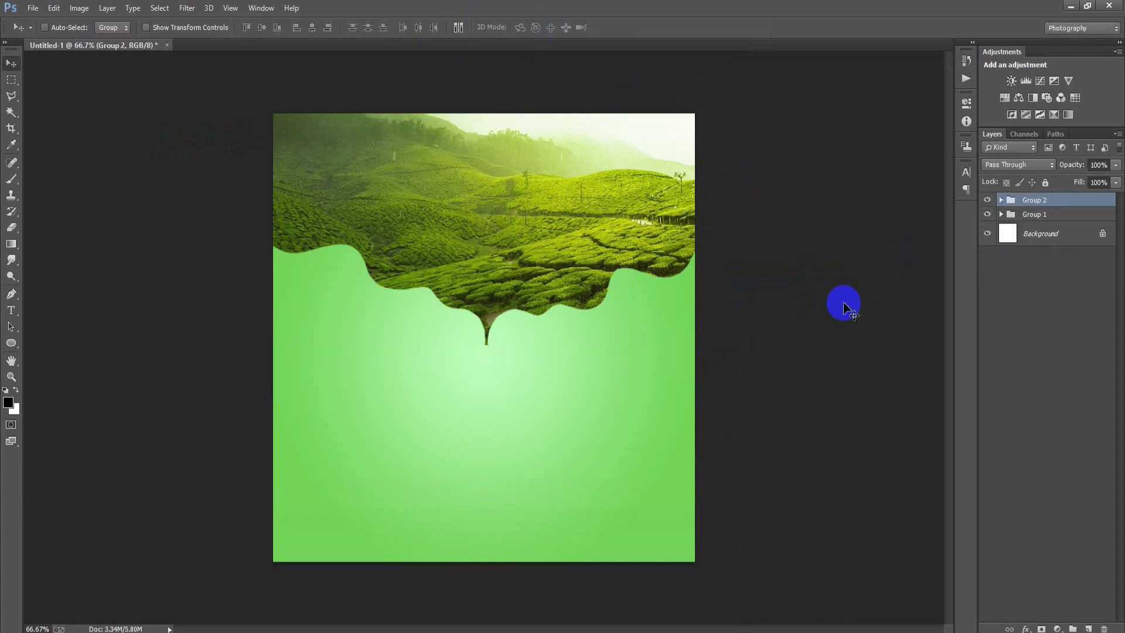
- Type the script title 'We Guaran Tea' and move it up over the tea fields
left_click(1089, 629)
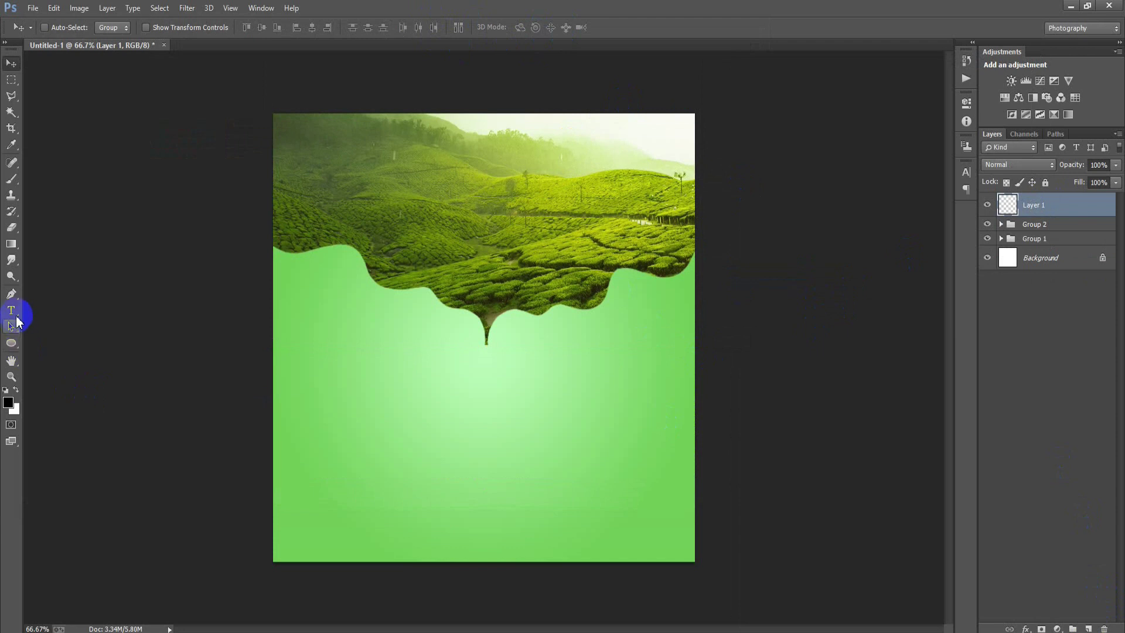
key("t")
left_click(480, 449)
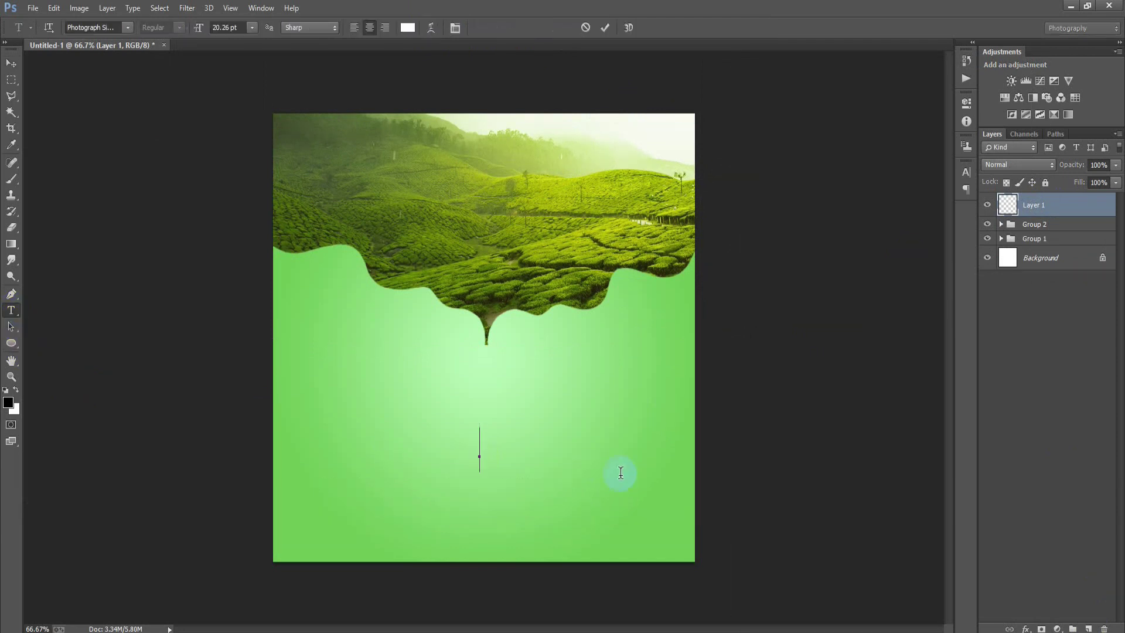
type("We Guaran Tea")
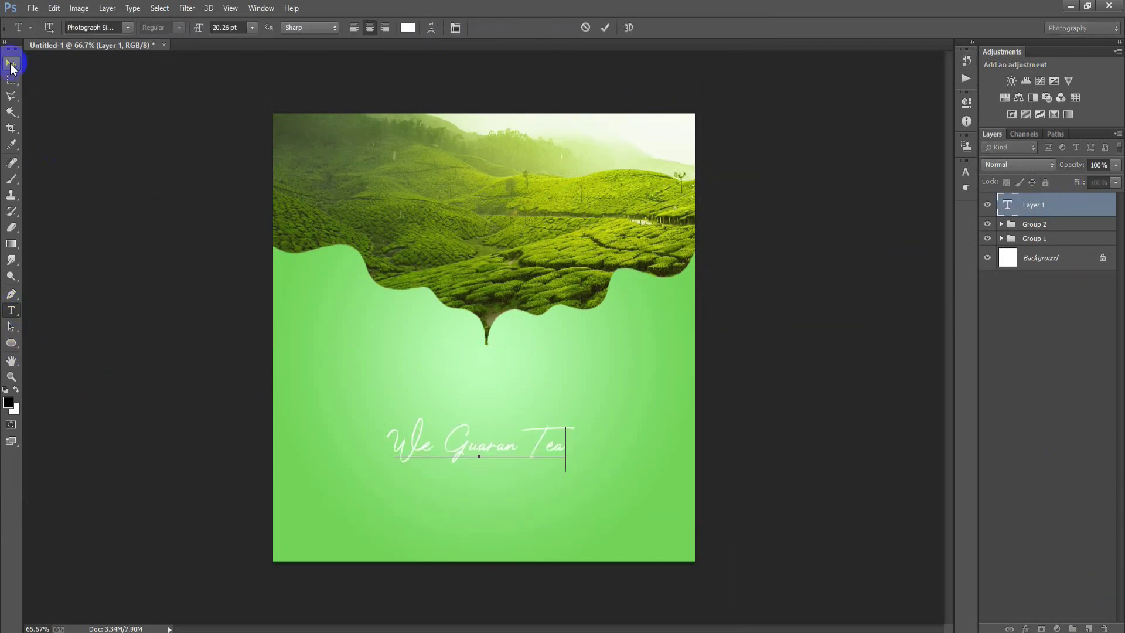
left_click(12, 62)
left_click_drag(430, 436, 435, 211)
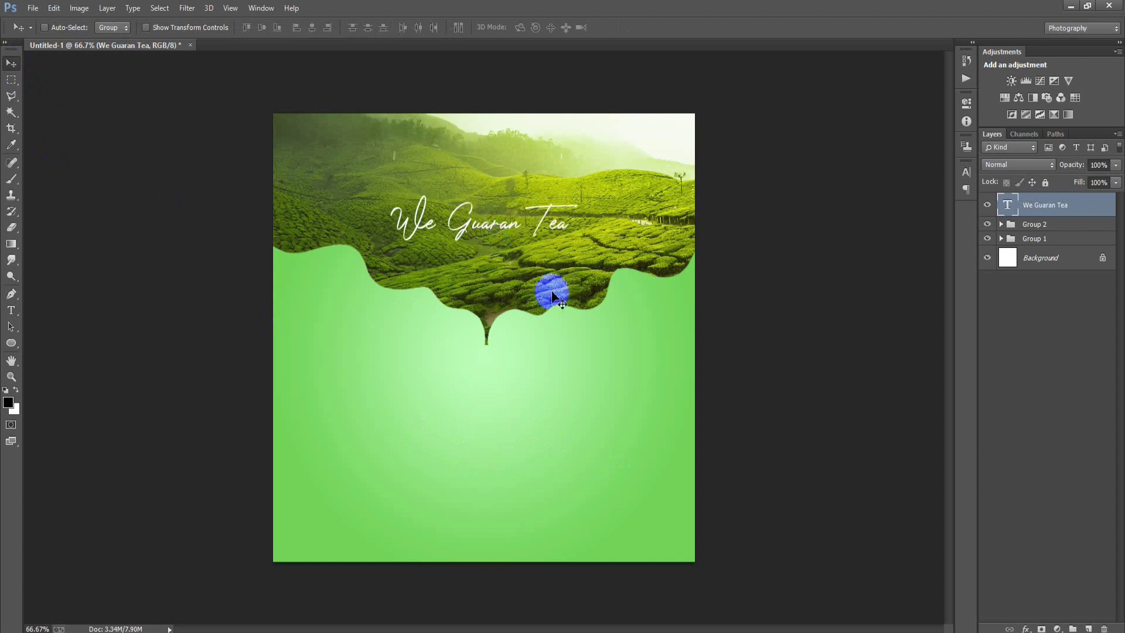
left_click(1034, 259, "ctrl")
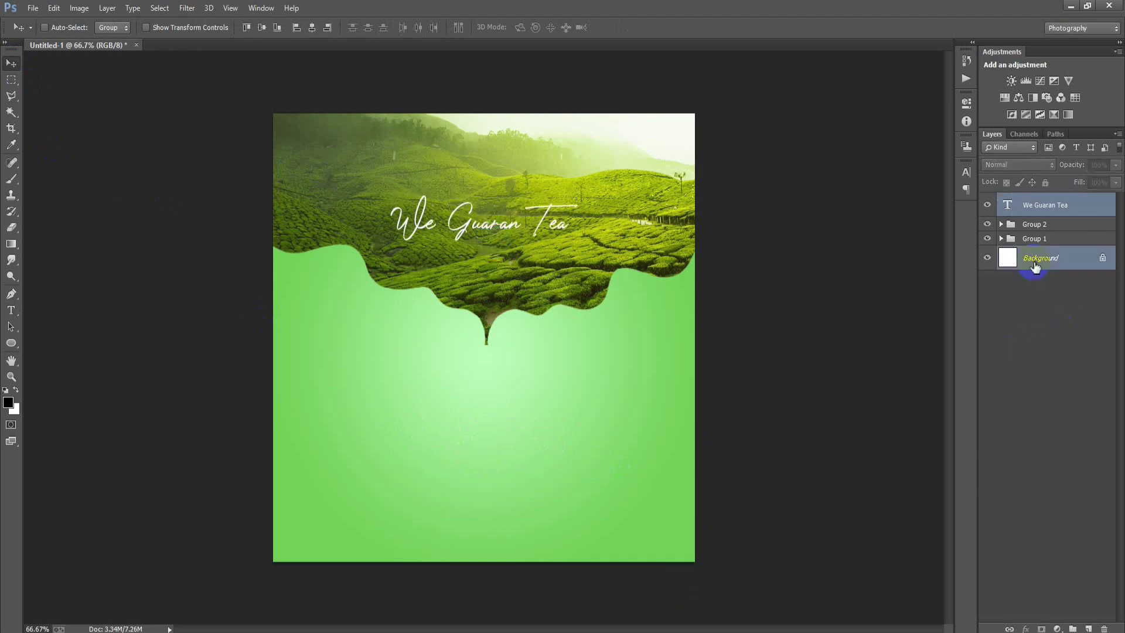
left_click(1056, 210)
- Paste the tagline THE WORLD'S BEST QUALI-TEA on a new layer in Montserrat Regular
left_click(1088, 628)
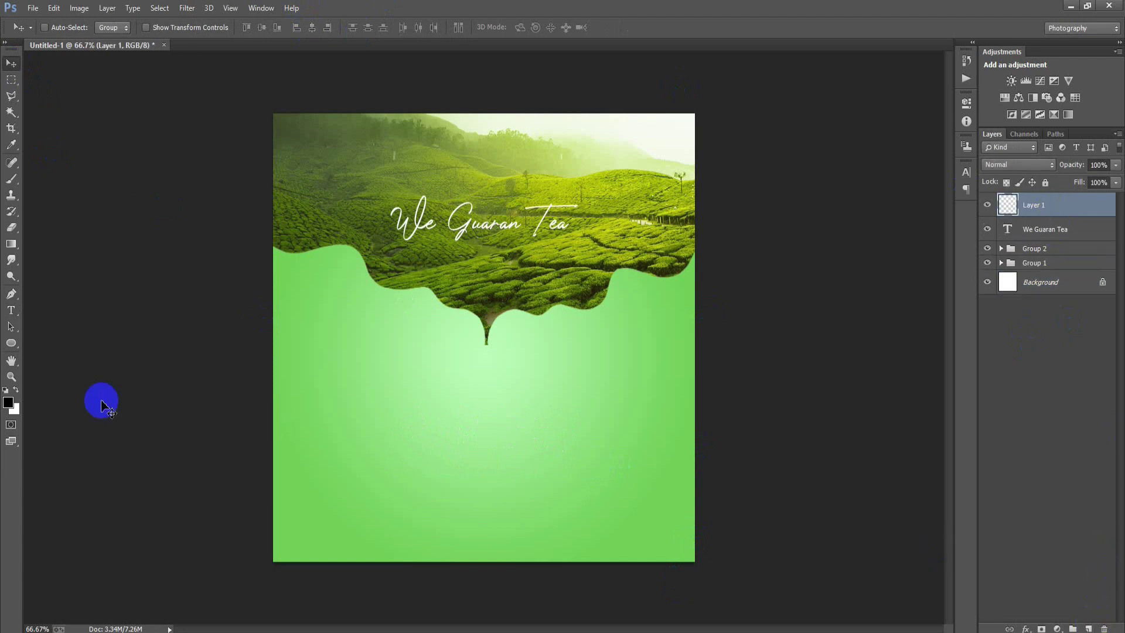
left_click(11, 311)
left_click(454, 460)
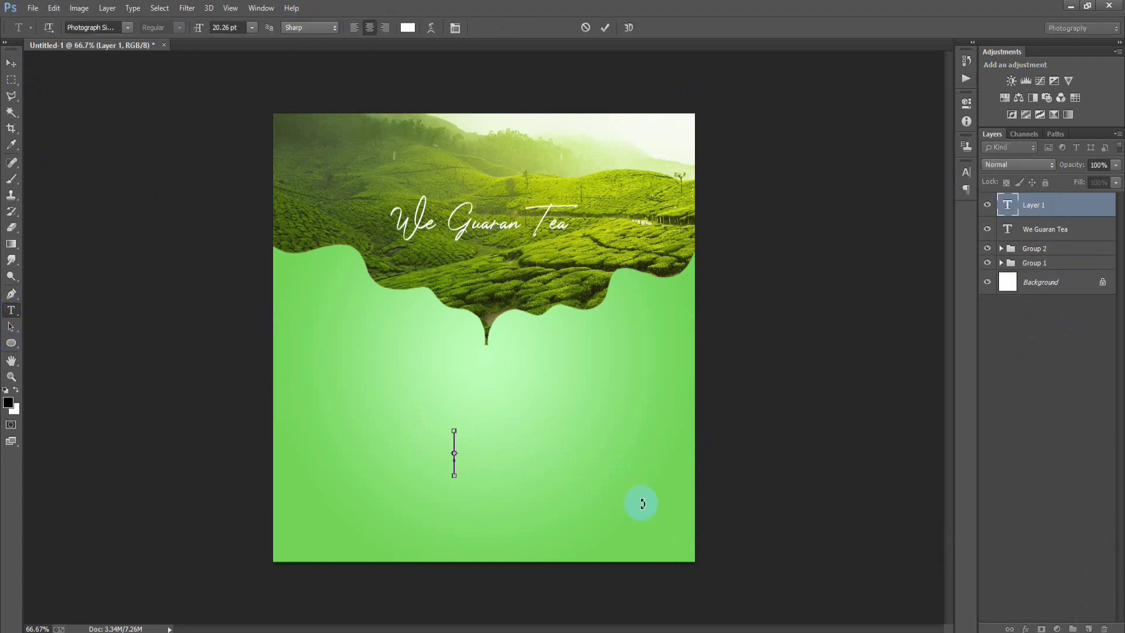
key("ctrl+v")
left_click(607, 28)
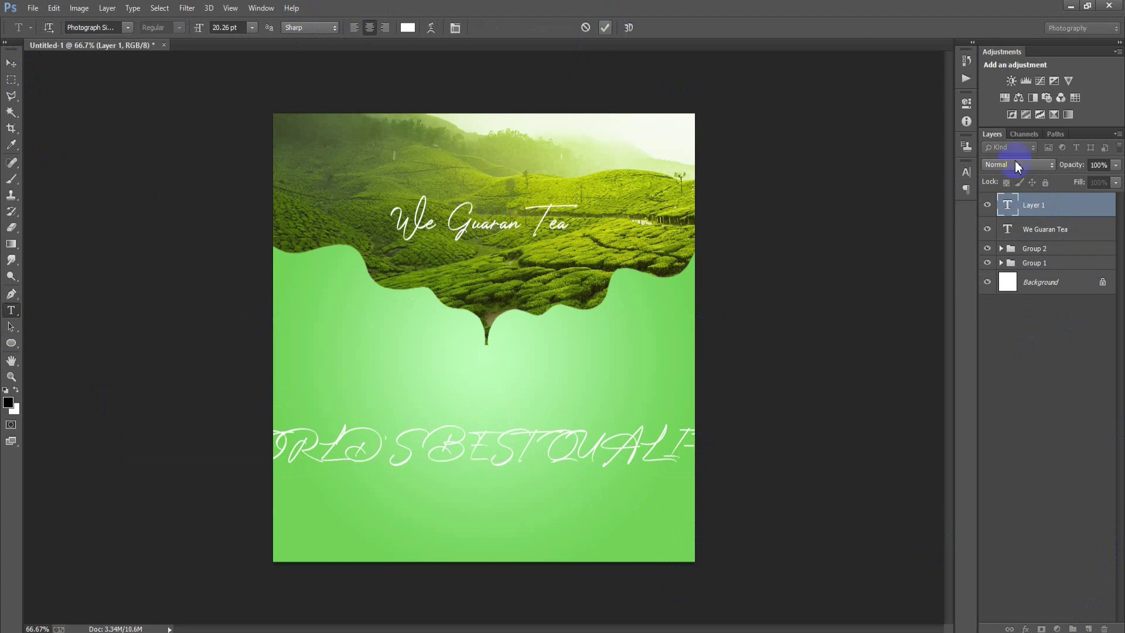
left_click(11, 62)
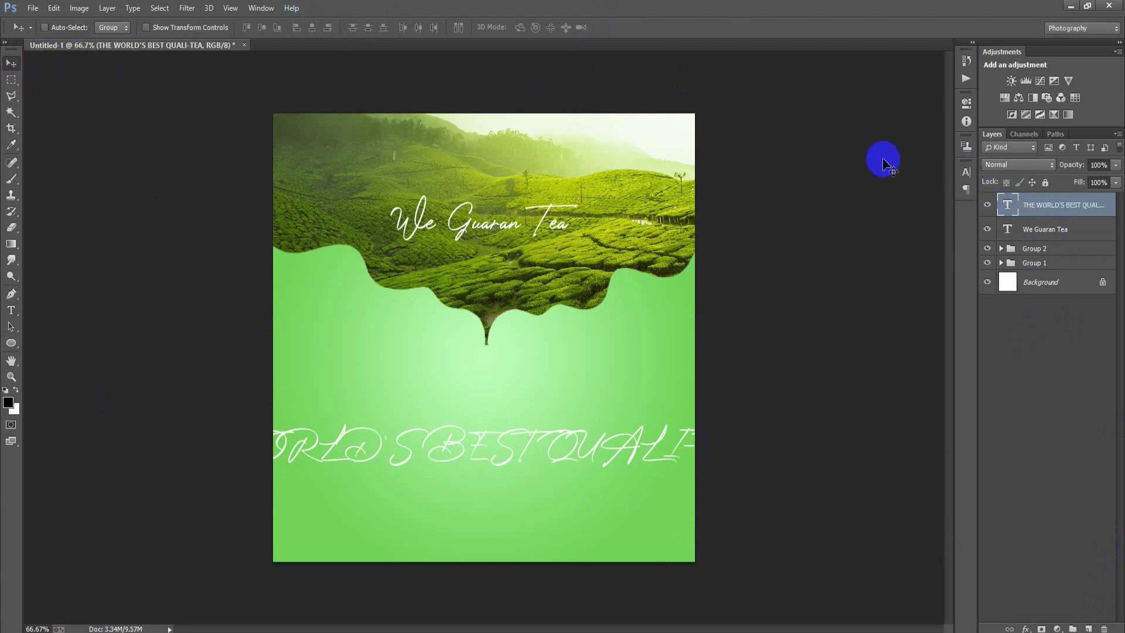
left_click(966, 171)
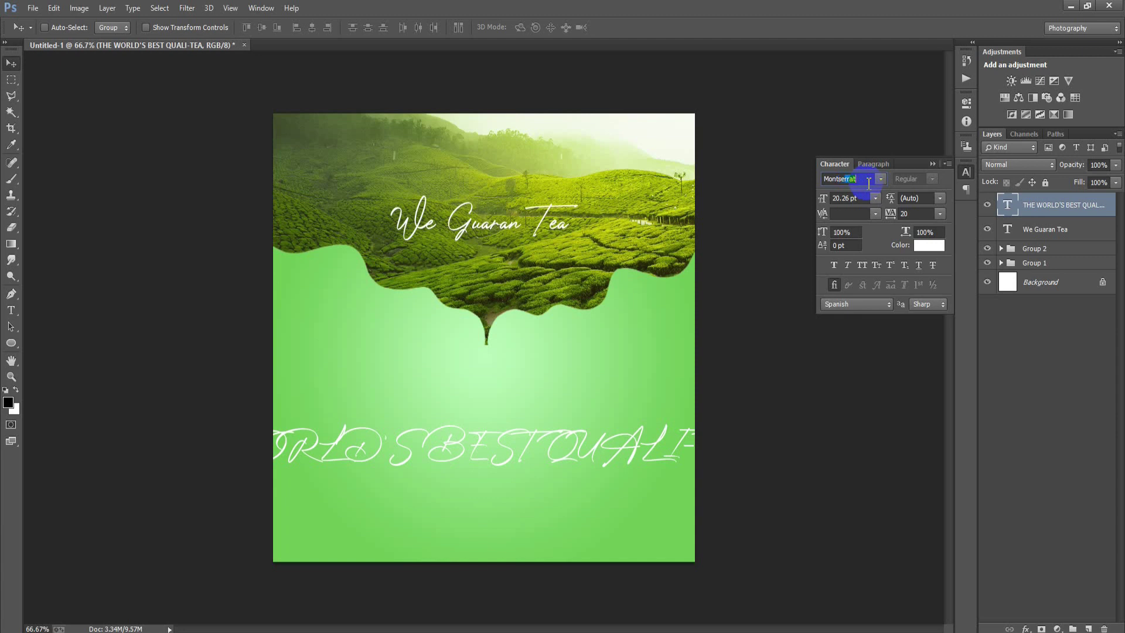
key("Return")
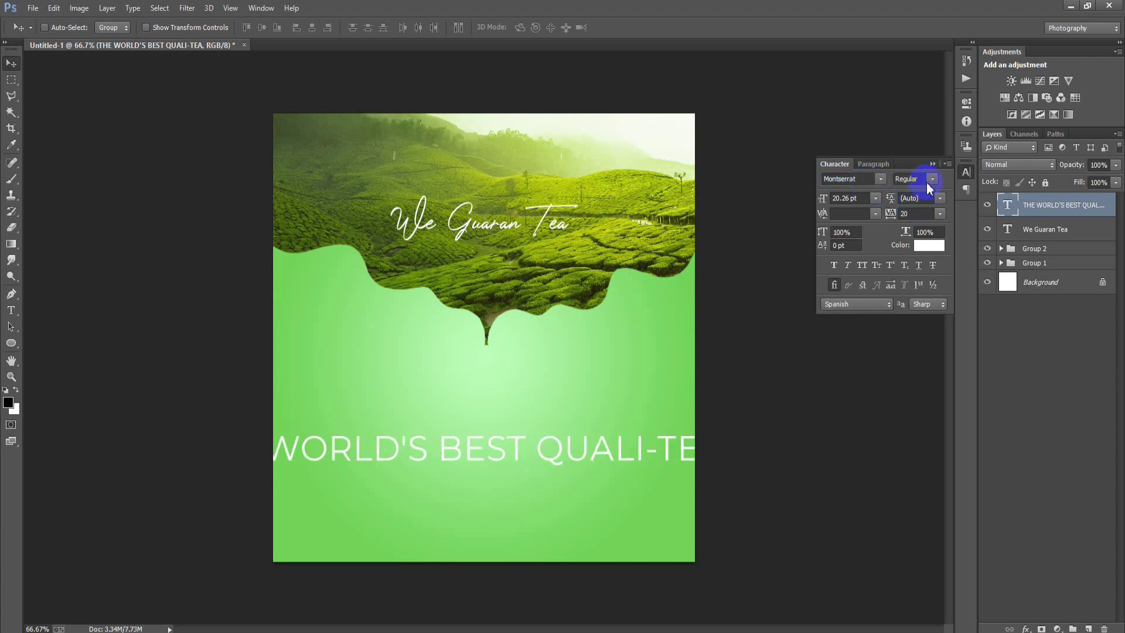
- Shrink the tagline to about 23%, then about 94%, under the title
key("ctrl+t")
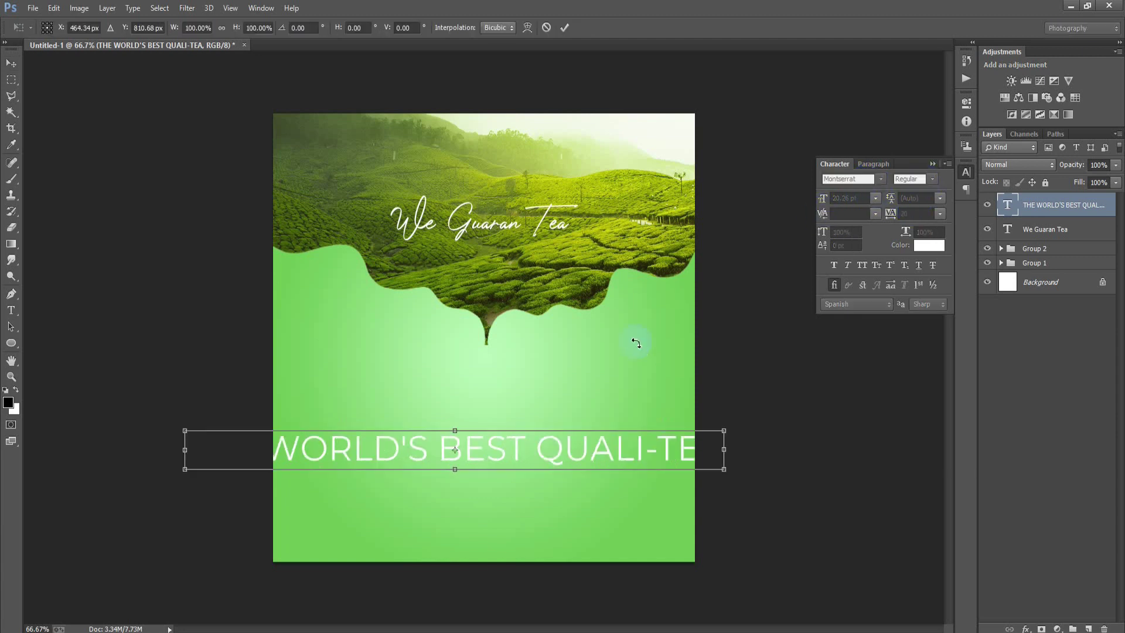
mouse_move(725, 467)
left_mouse_down()
mouse_move(517, 440)
mouse_move(564, 246)
left_mouse_up()
left_click(564, 28)
key("ctrl+t")
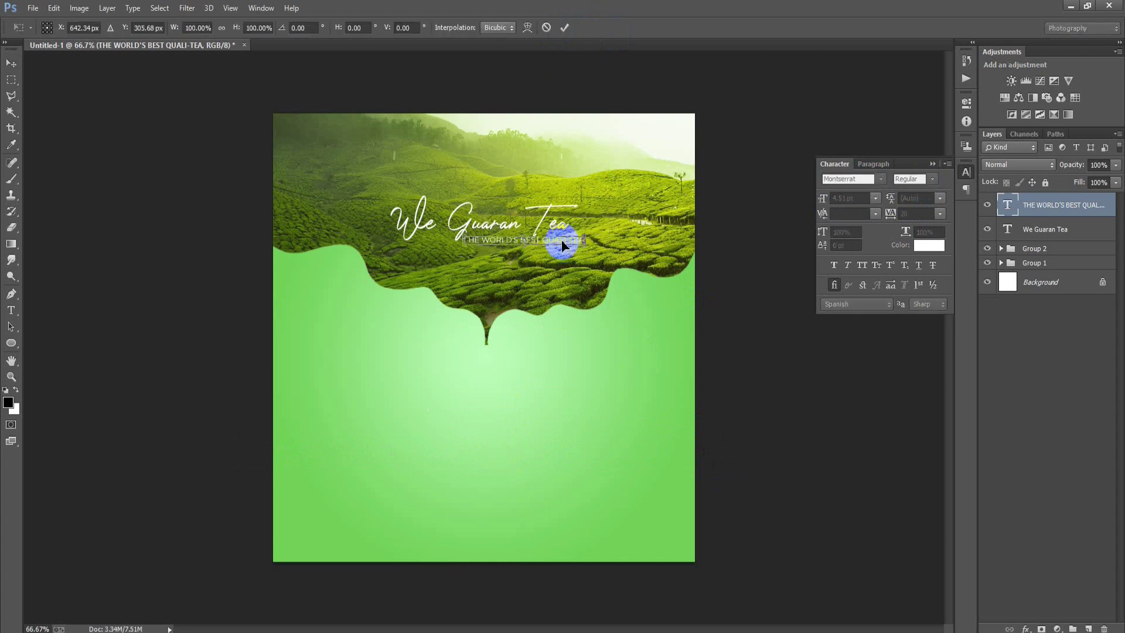
left_click_drag(587, 245, 582, 247)
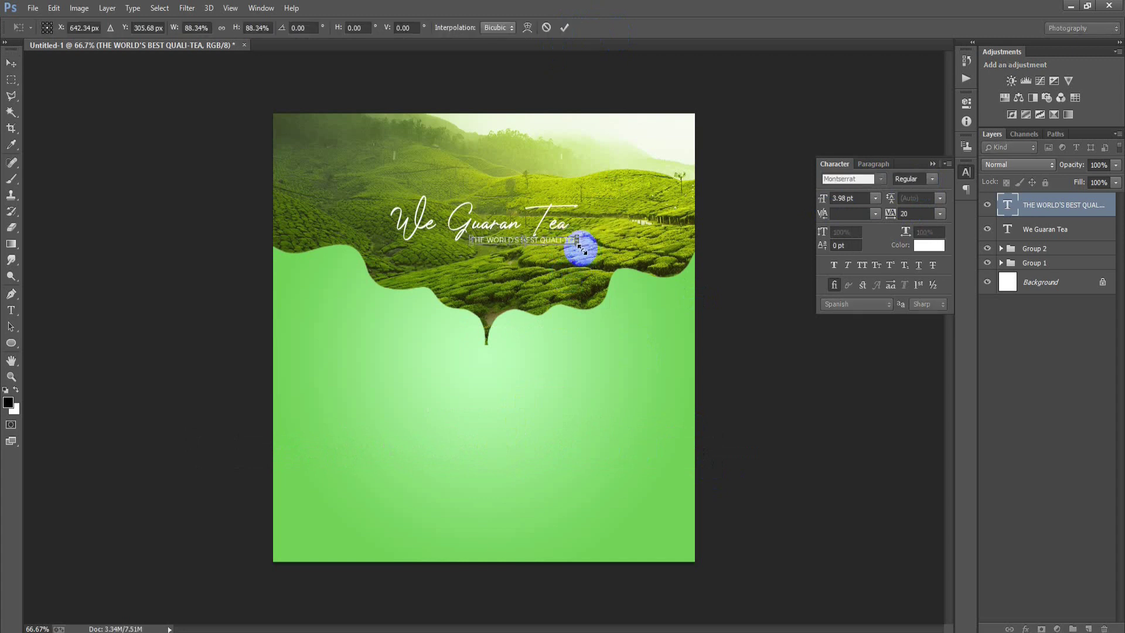
left_click(565, 27)
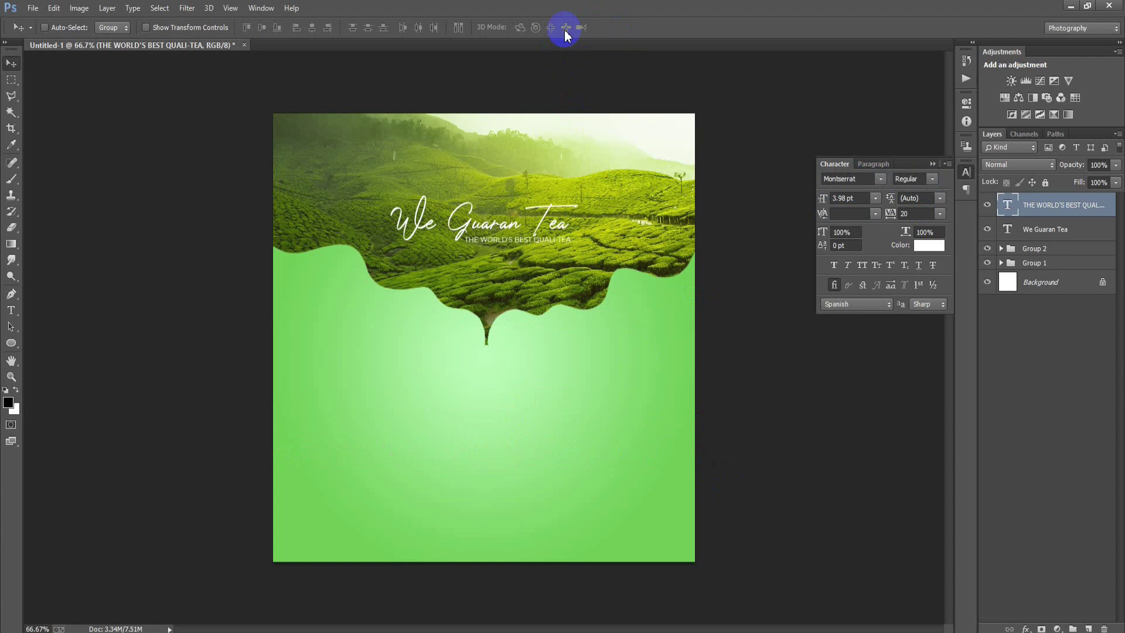
- Align the title and tagline together and group them as Group 3
left_click(1048, 205)
left_click(1059, 227, "shift")
key("Down")
key("Down")
key("Down")
key("Down")
key("Down")
key("Down")
key("Down")
key("Down")
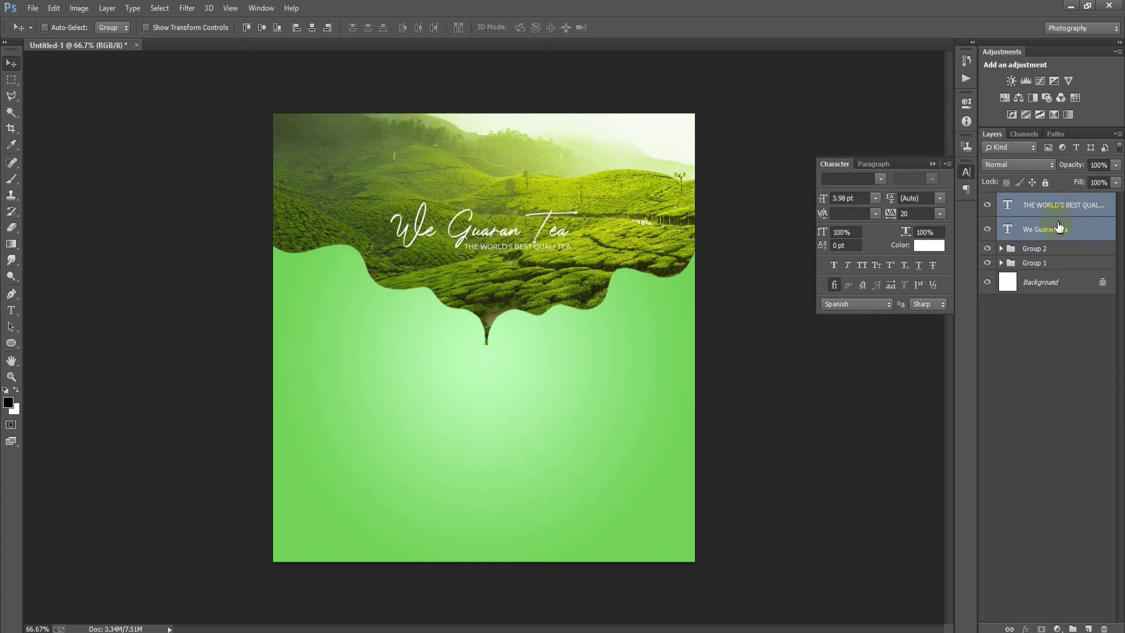
key("Up")
key("Up")
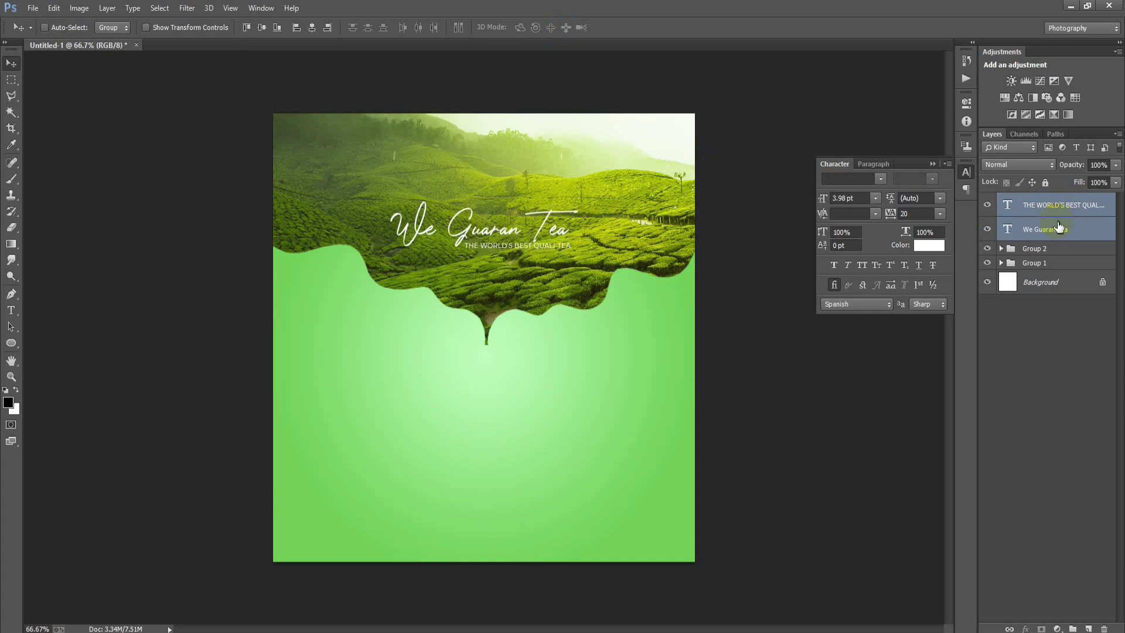
left_click(933, 164)
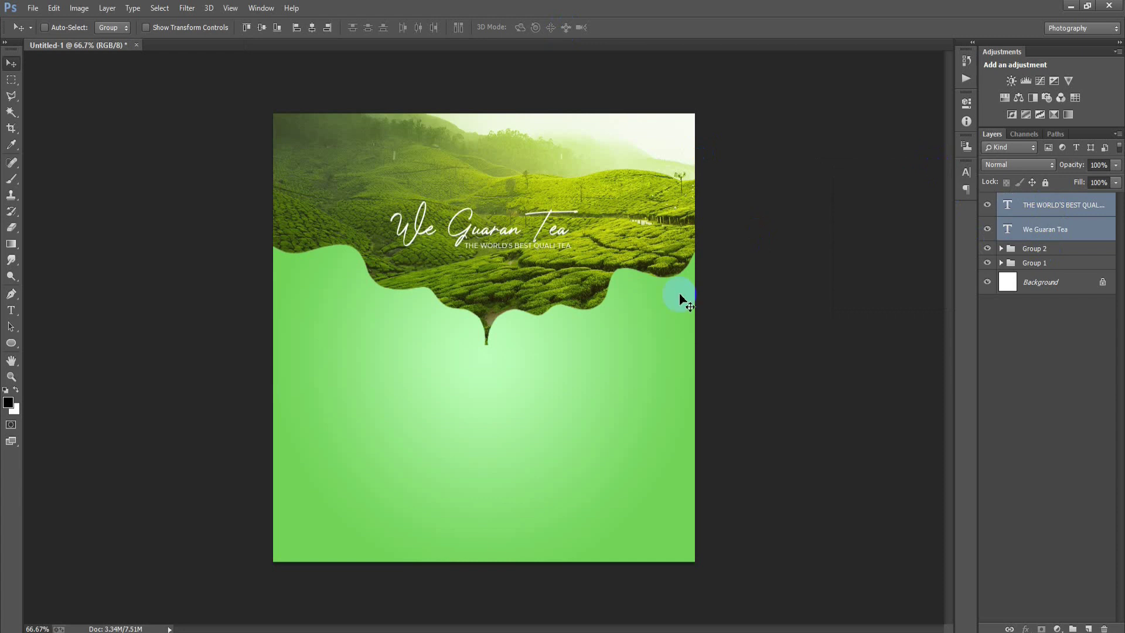
key("ctrl+g")
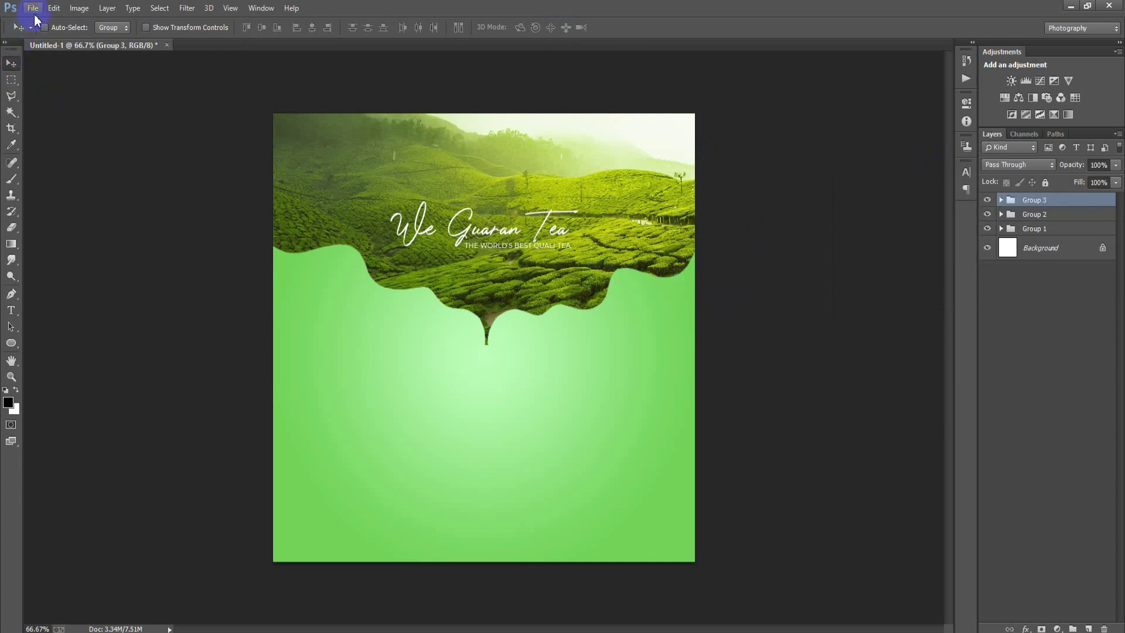
- Place the tea cup splash image 0000001 (3), scaled down below the drip
left_click(33, 9)
left_click(74, 245)
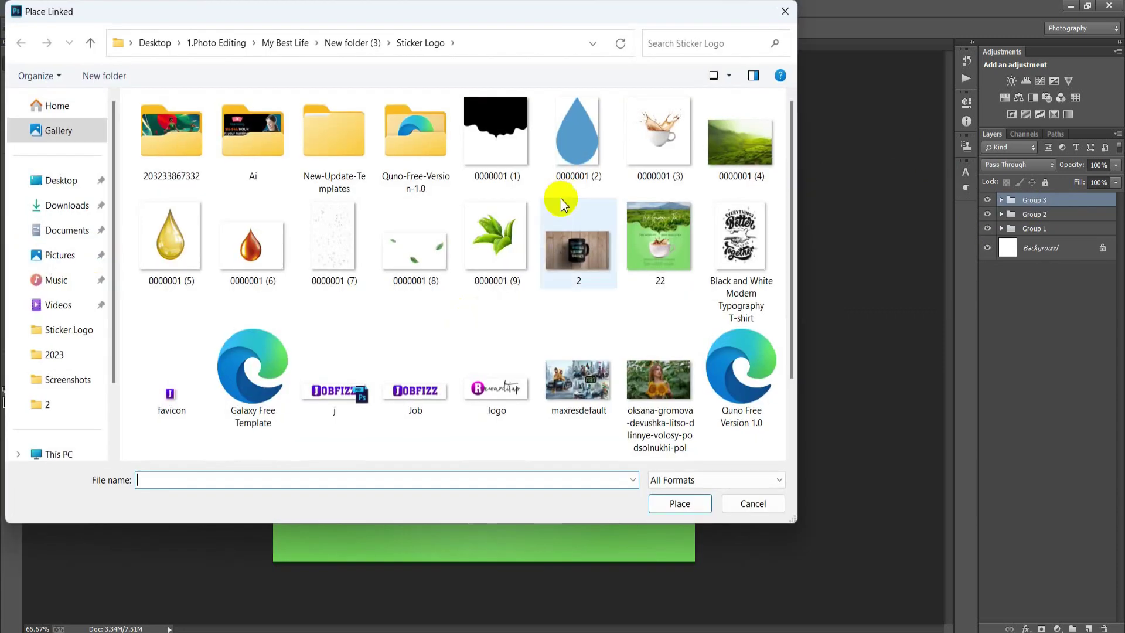
double_click(671, 153)
left_click_drag(690, 571, 641, 515)
left_click_drag(604, 378, 603, 460)
left_click(437, 27)
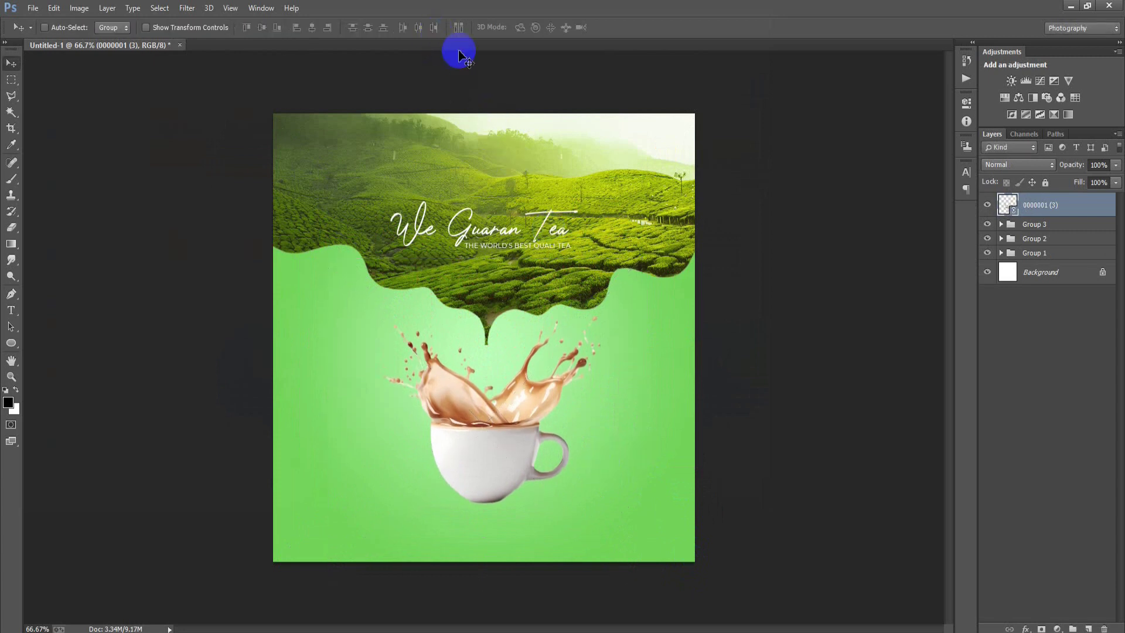
- Centre the cup horizontally on the canvas, rasterize it, and add an empty layer above Group 3
left_click(1031, 269, "ctrl")
left_click(312, 28)
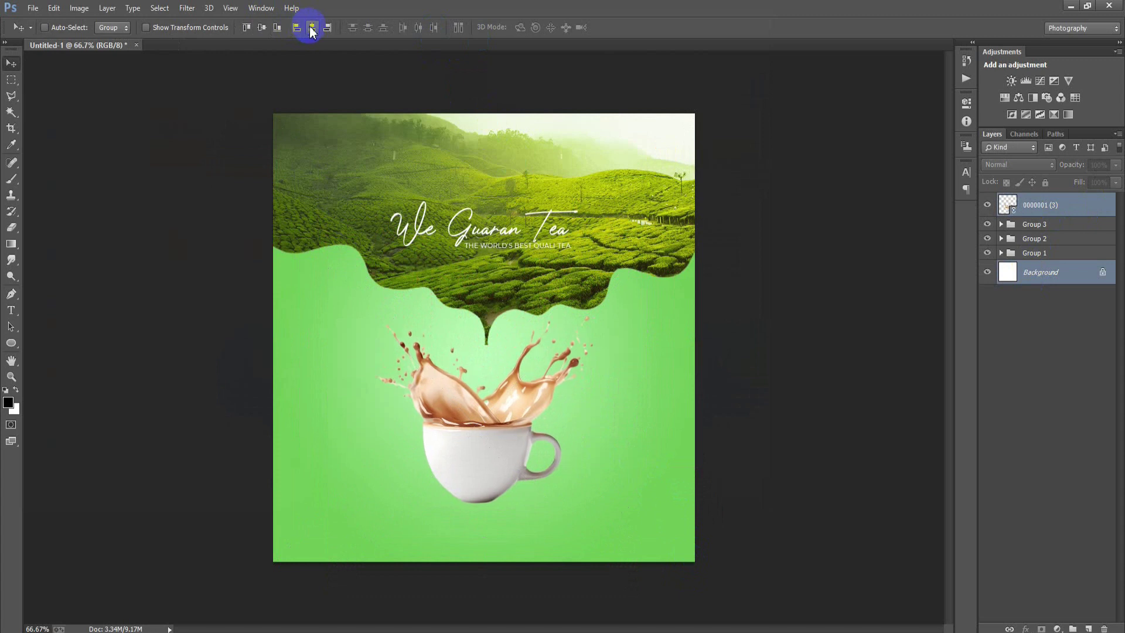
left_click(1060, 207)
right_click(1061, 209)
left_click(756, 281)
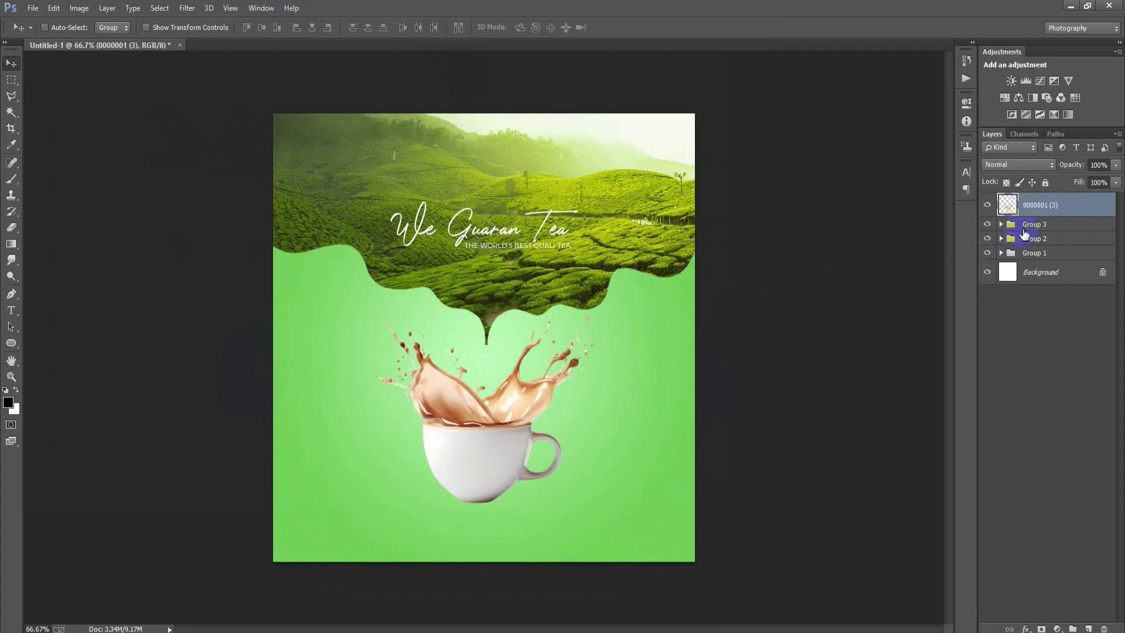
left_click(1034, 224)
left_click(1090, 628)
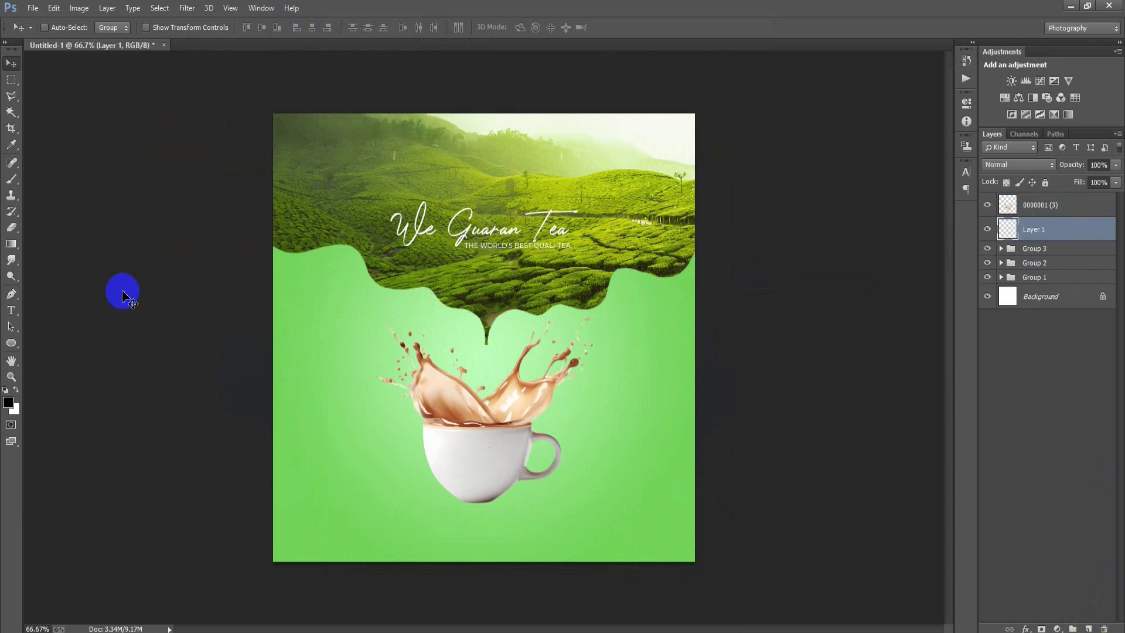
- Paint a soft black dot and stretch it into a flat shadow under the cup
left_click(12, 180)
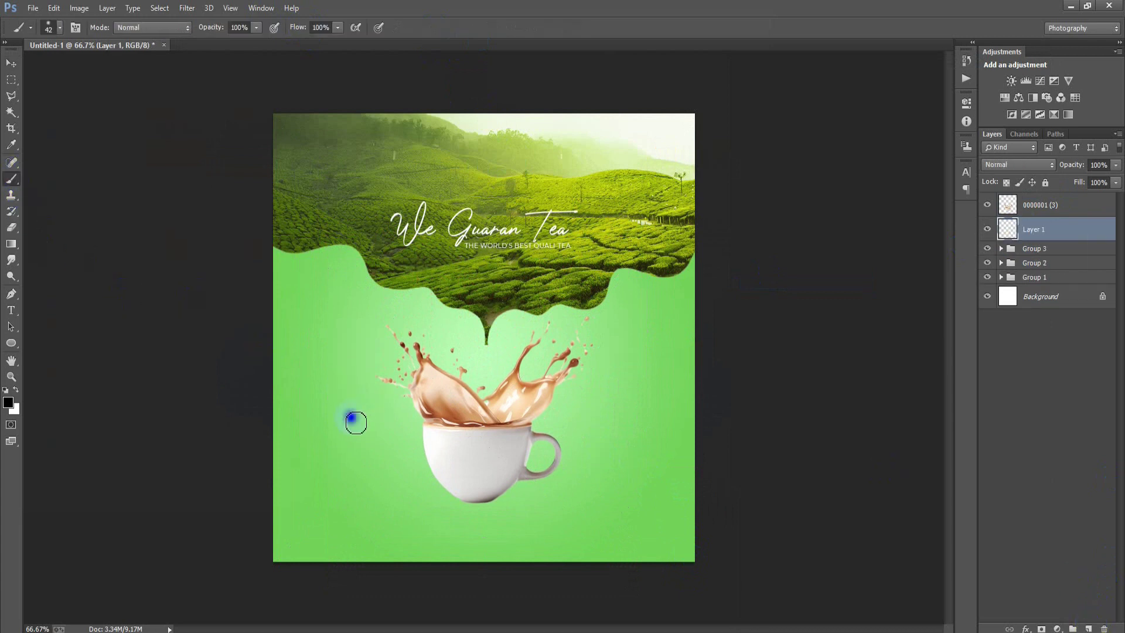
left_click(11, 62)
key("ctrl+t")
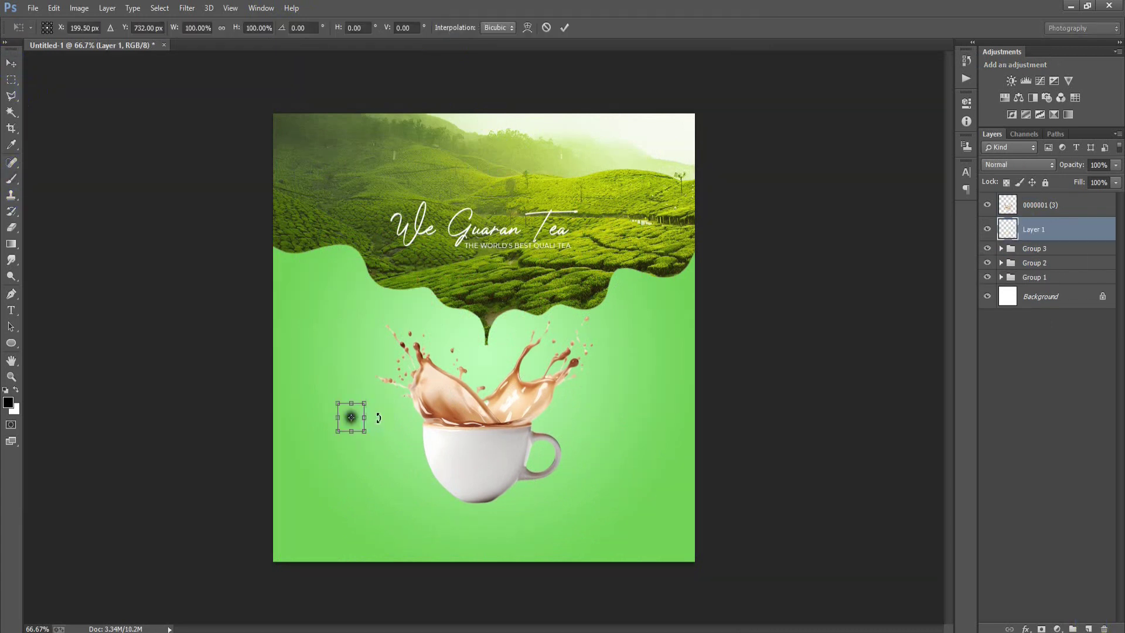
left_click_drag(365, 417, 457, 417)
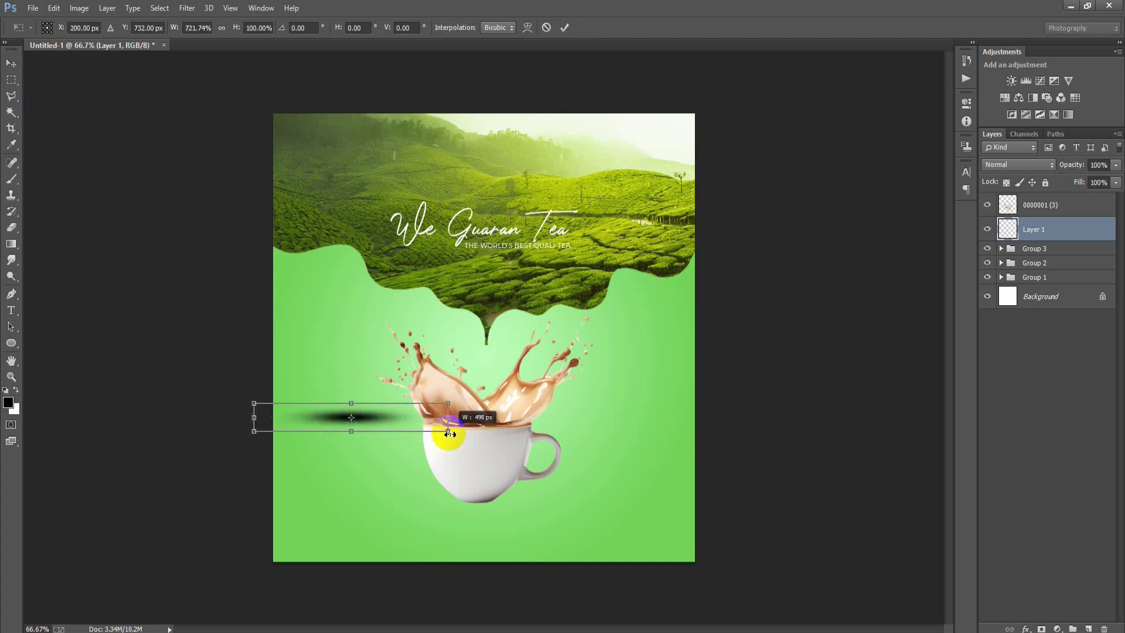
mouse_move(386, 423)
left_mouse_down()
mouse_move(507, 515)
mouse_move(566, 507)
left_mouse_up()
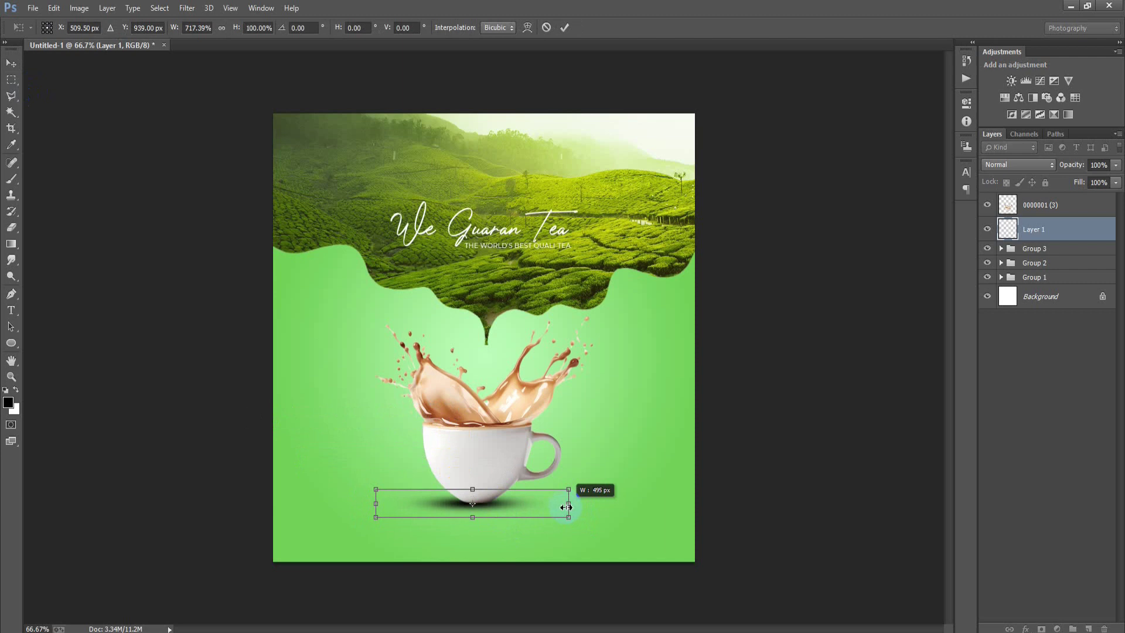
left_click(565, 27)
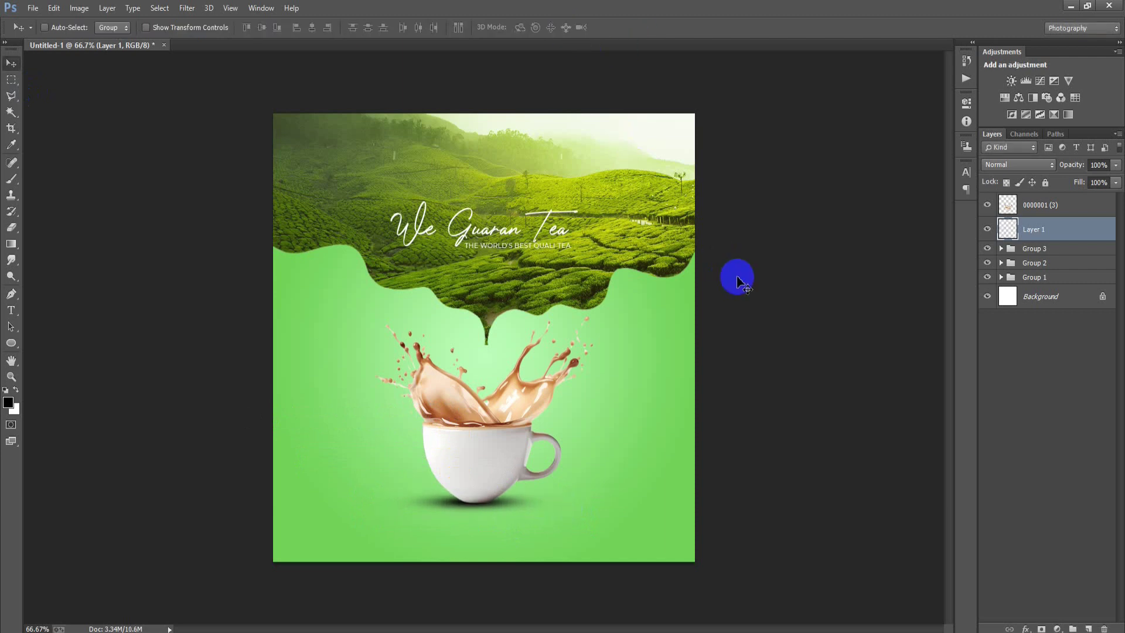
- Lower the cup shadow layer's opacity to 49%
left_click(396, 299)
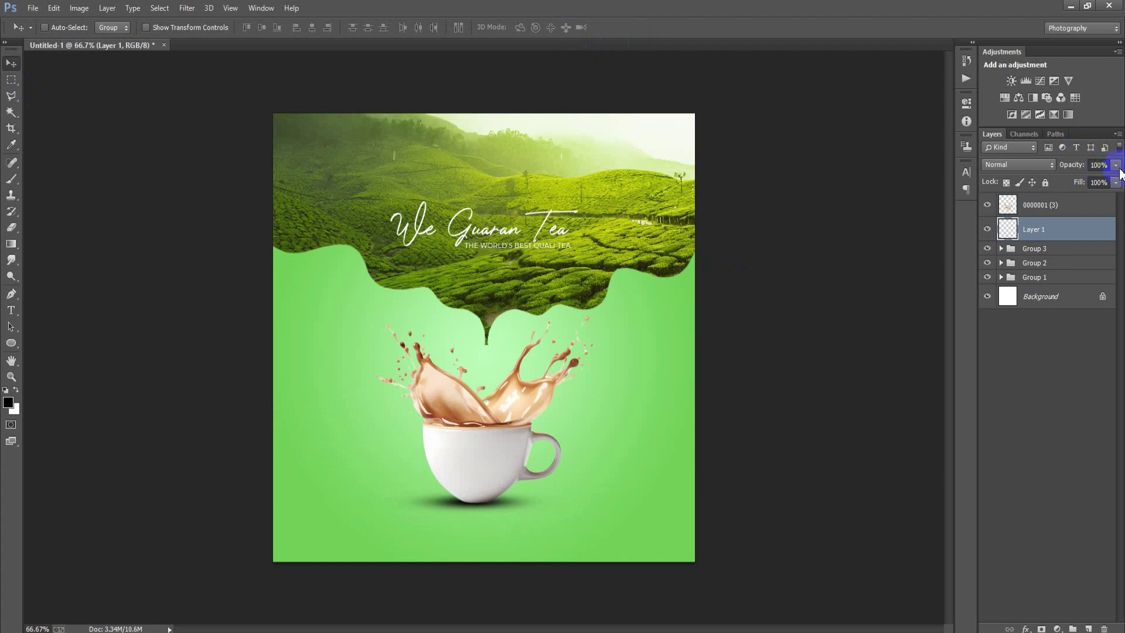
left_click_drag(1097, 186, 1095, 187)
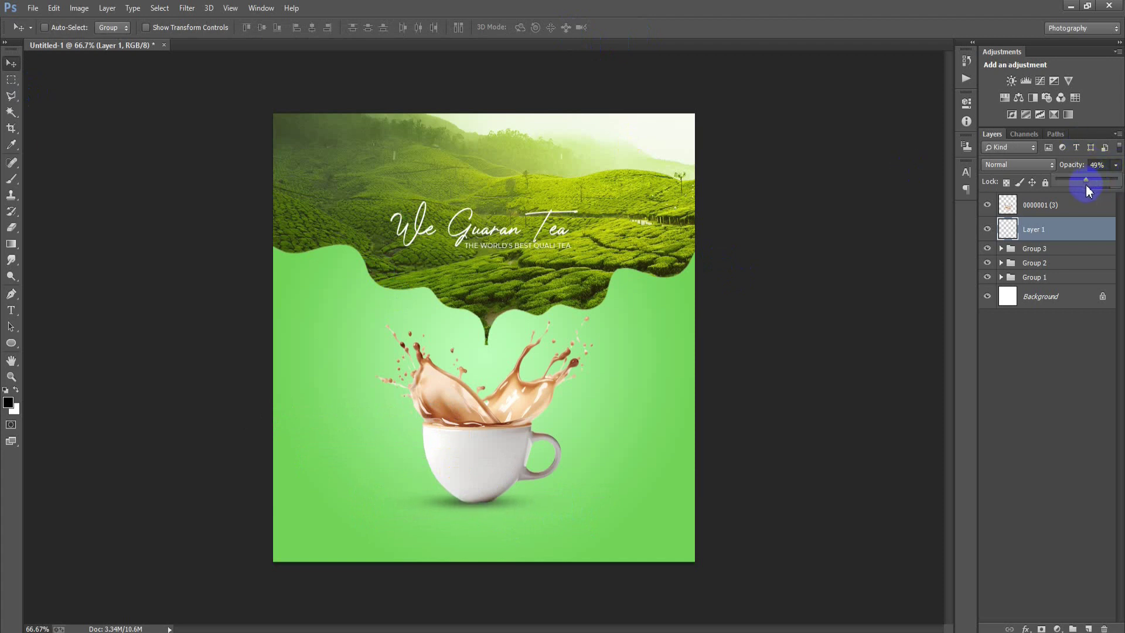
left_click(1081, 212)
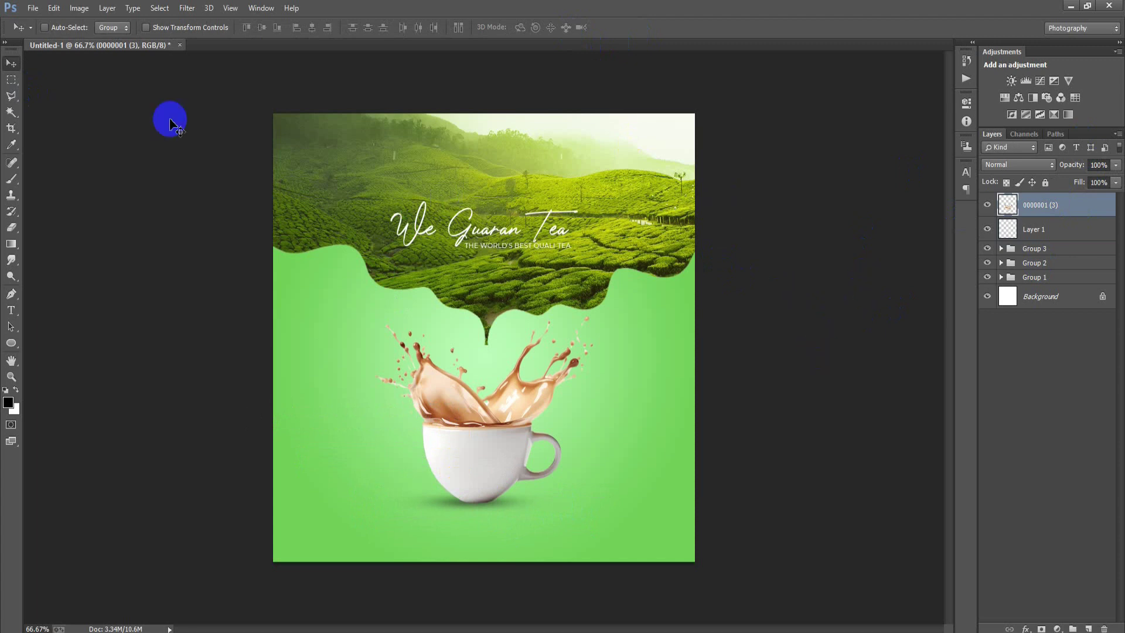
left_click(32, 8)
- Place drop image 0000001 (6), shrink it, and position it just below the drip tip
left_click(82, 247)
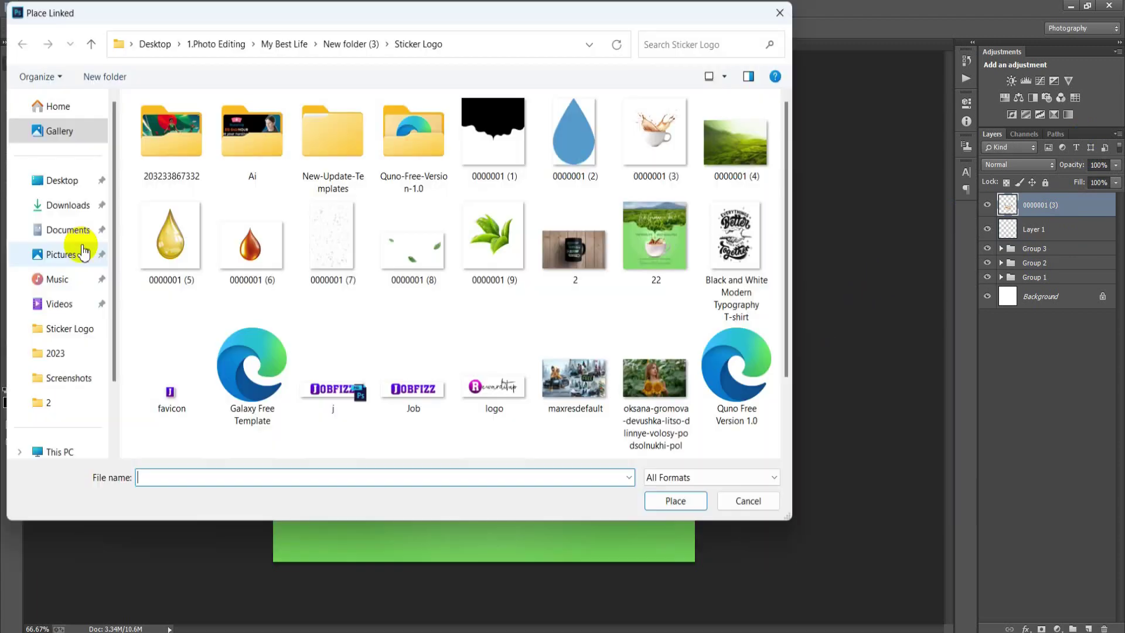
double_click(233, 261)
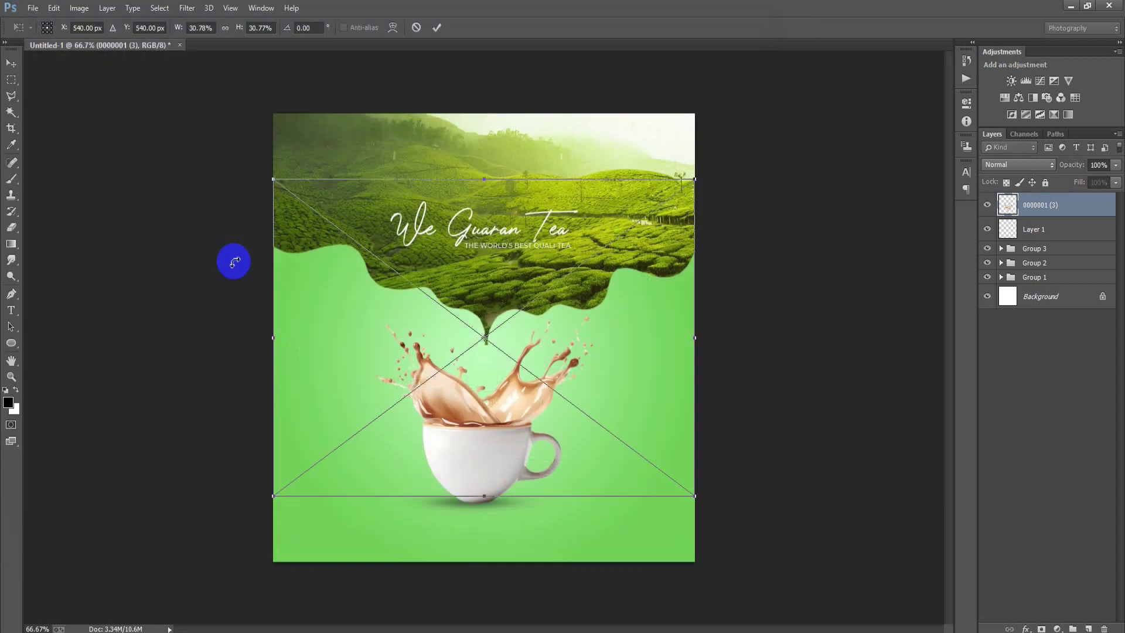
left_click_drag(708, 507, 529, 334)
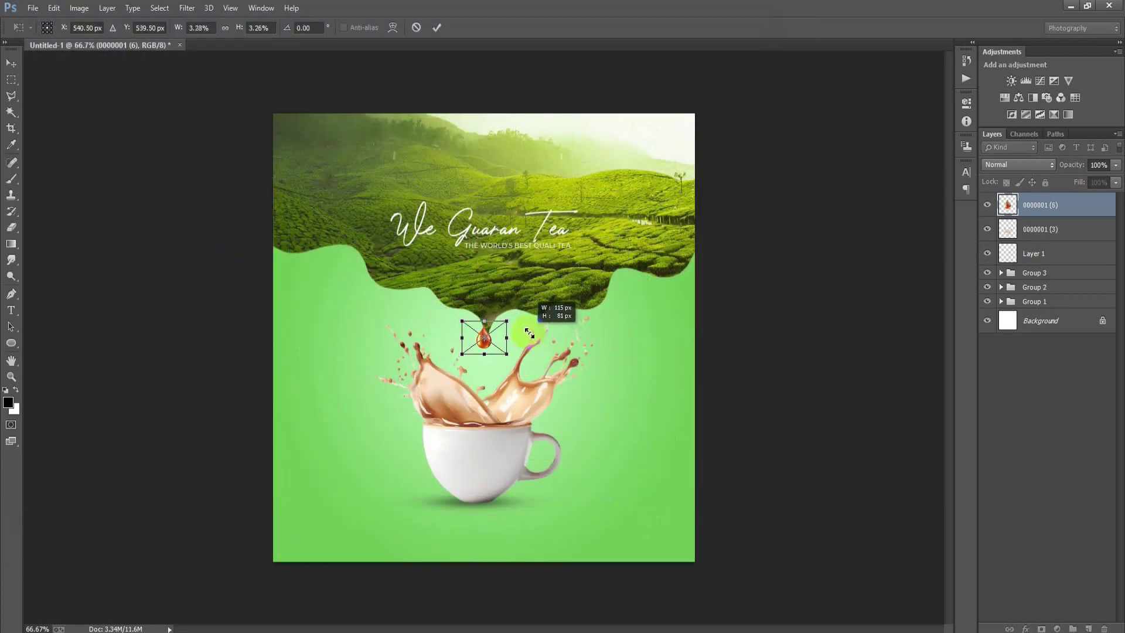
left_click(437, 27)
left_click_drag(477, 363, 491, 355)
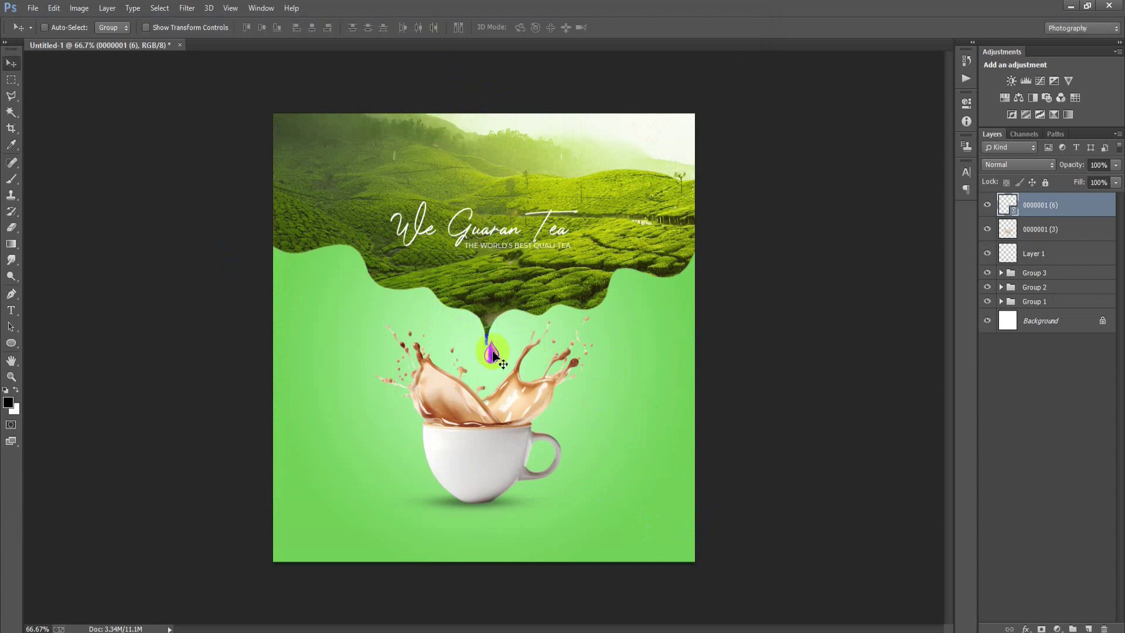
key("ctrl+t")
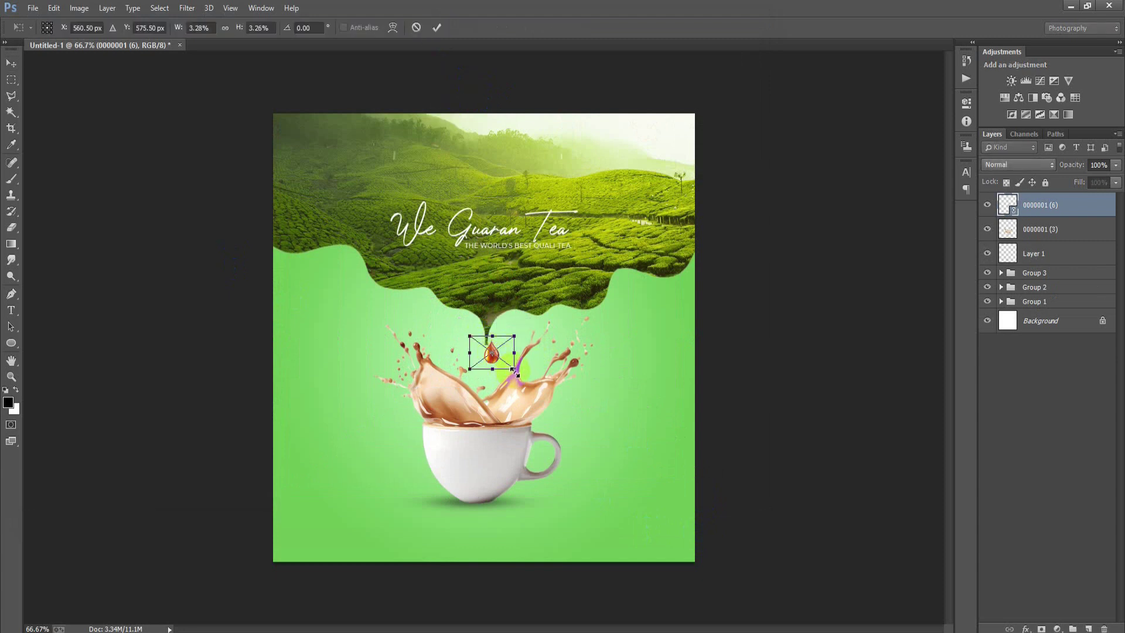
left_click(437, 28)
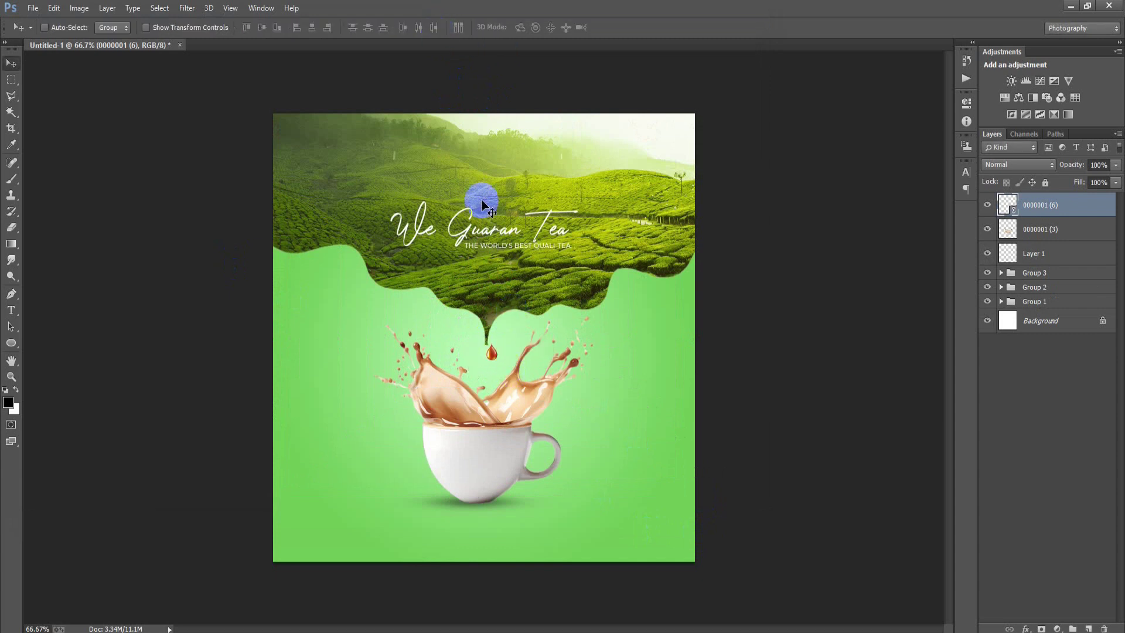
left_click_drag(492, 352, 489, 354)
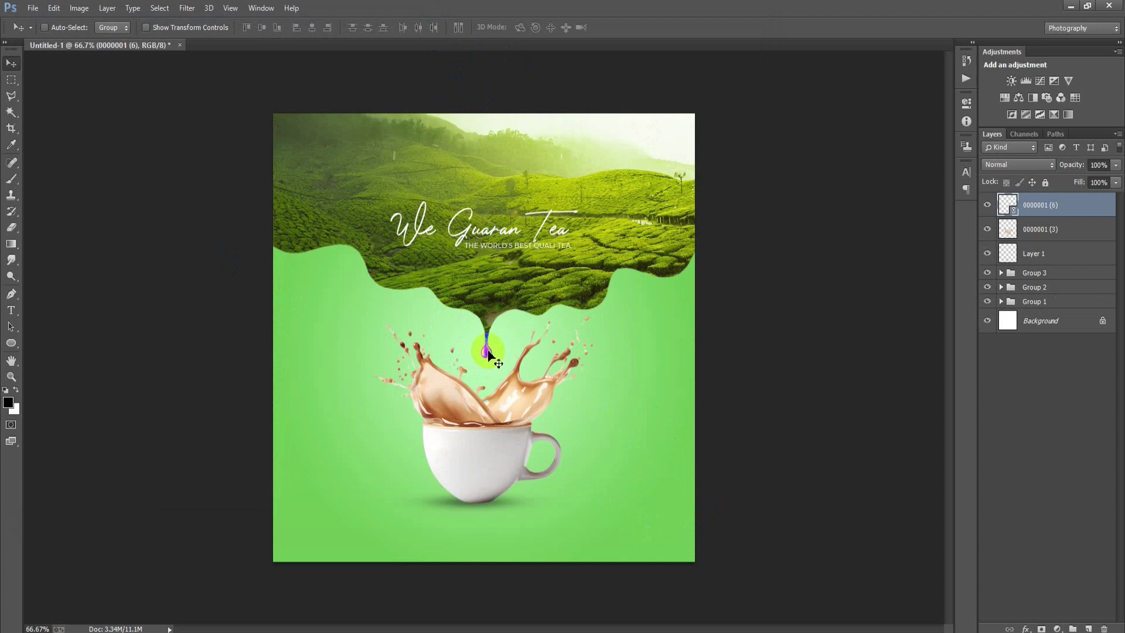
right_click(1056, 205)
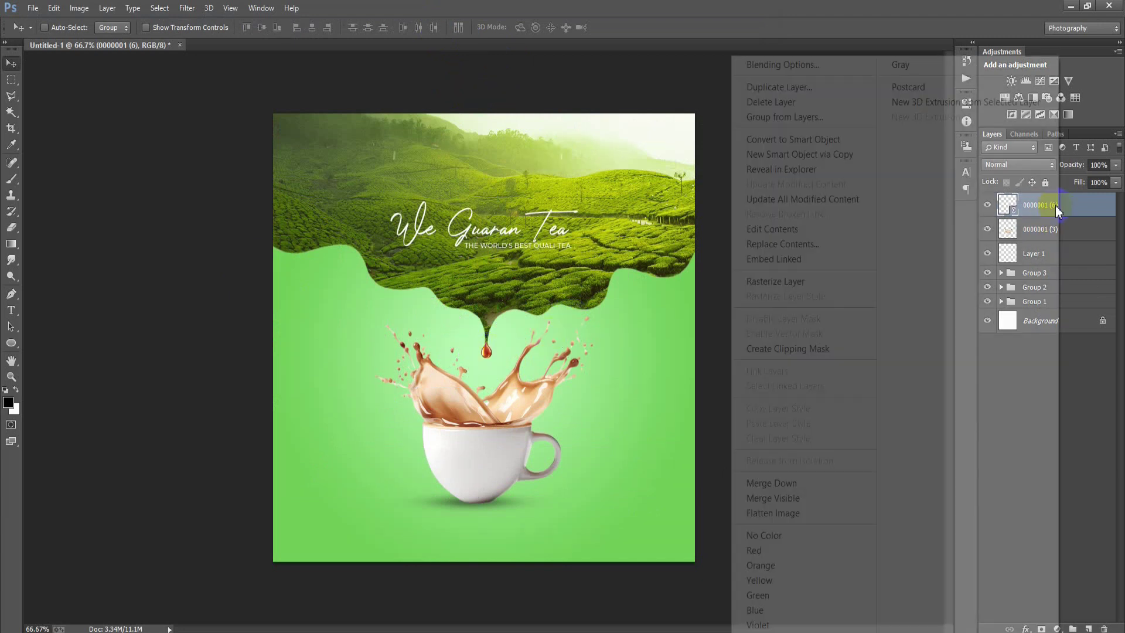
- Rasterize the drop and tint it with a clipped Hue/Saturation at Hue 25, Saturation 49
left_click(768, 282)
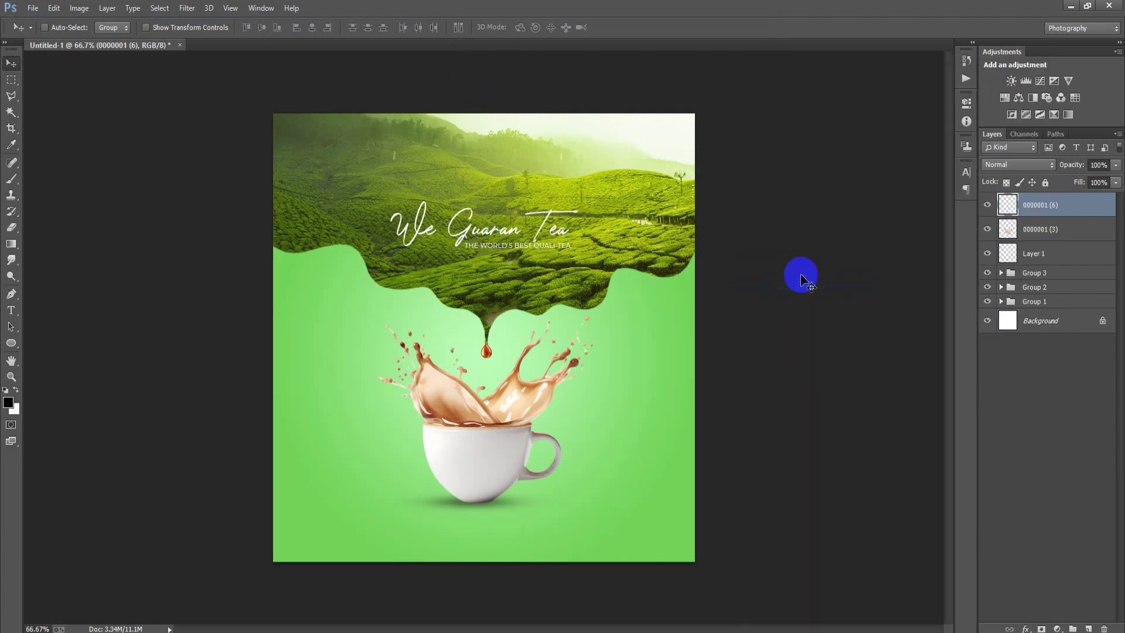
left_click(1058, 629)
left_click(1036, 446)
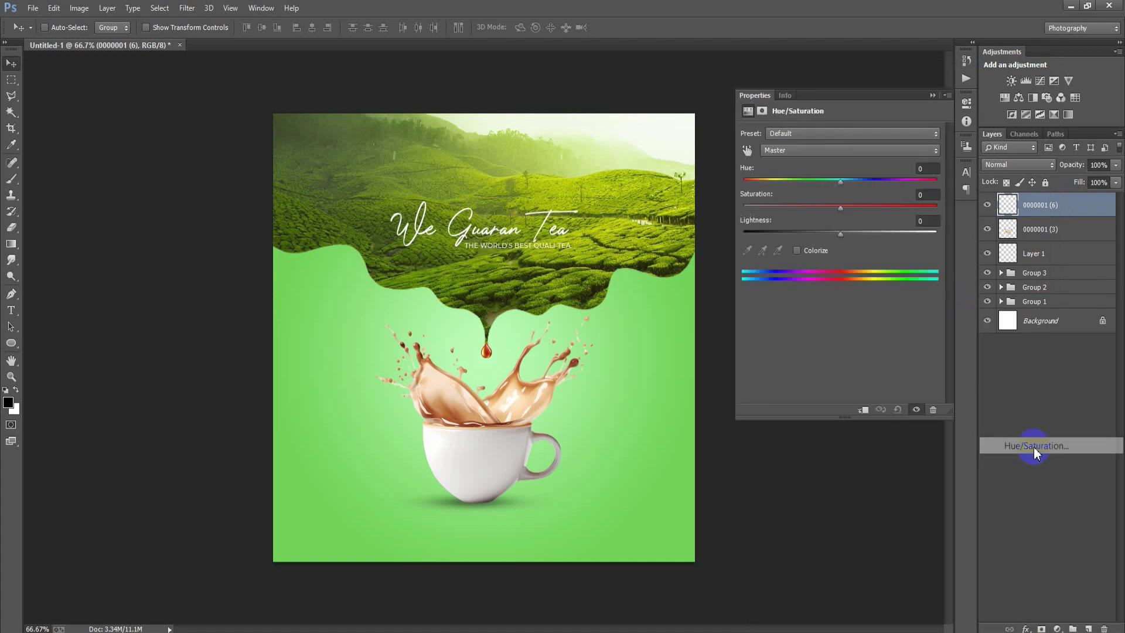
left_click(869, 414)
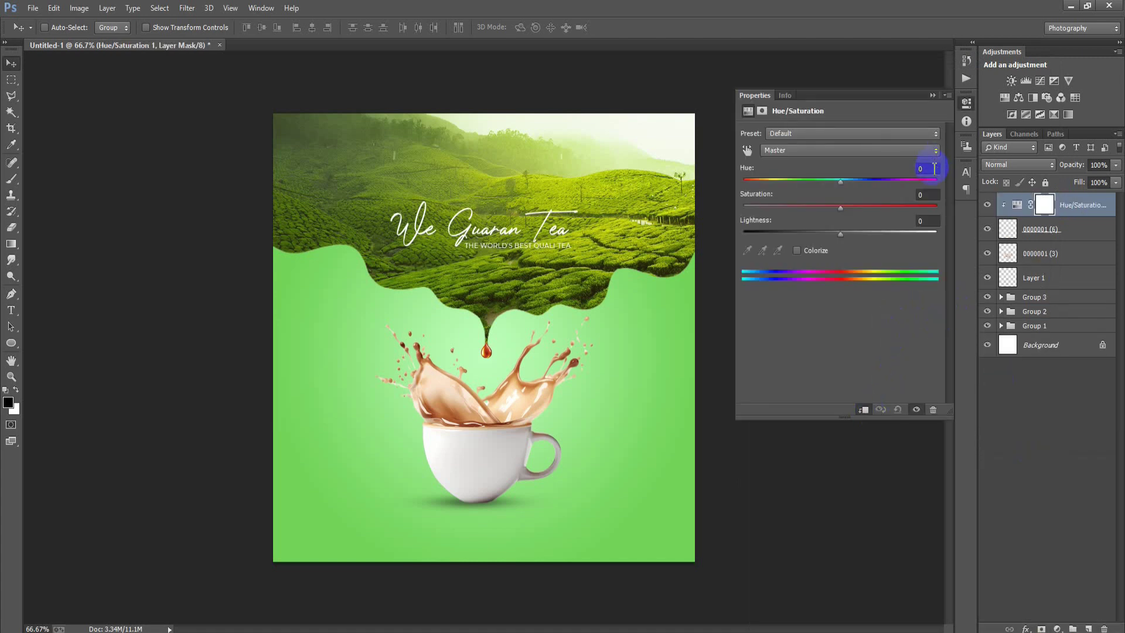
type("25")
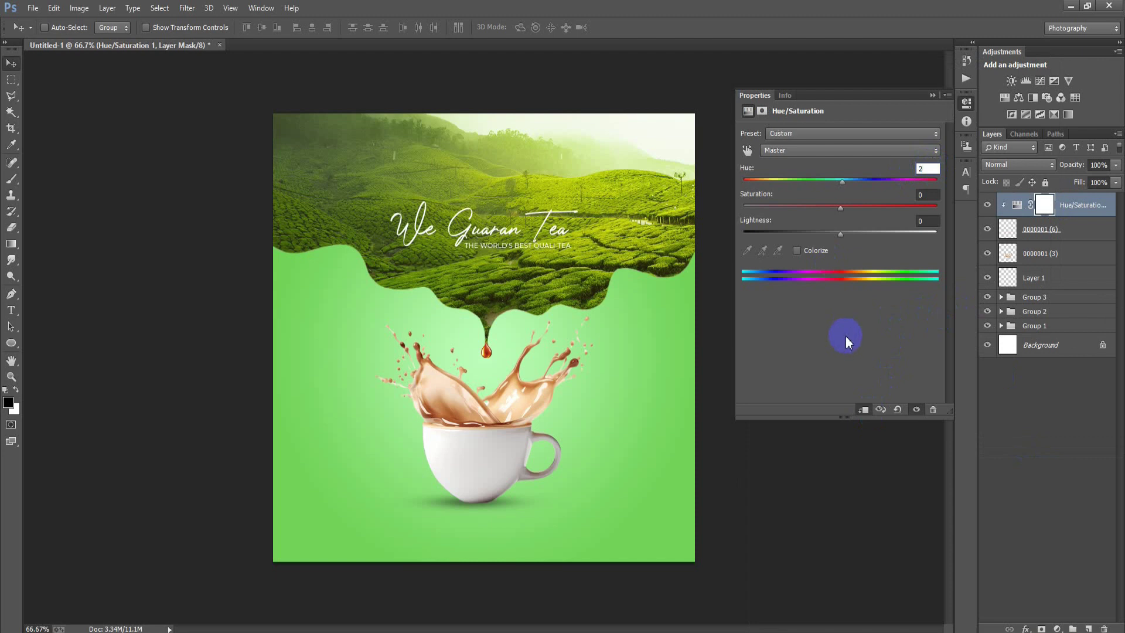
left_click(930, 194)
type("49")
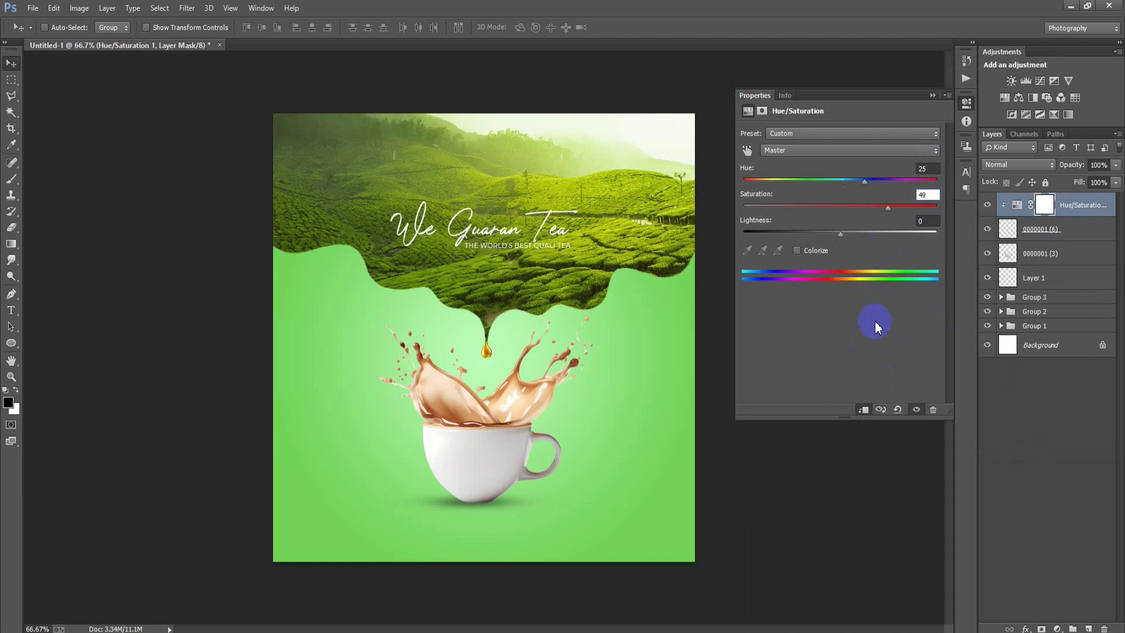
left_click(932, 95)
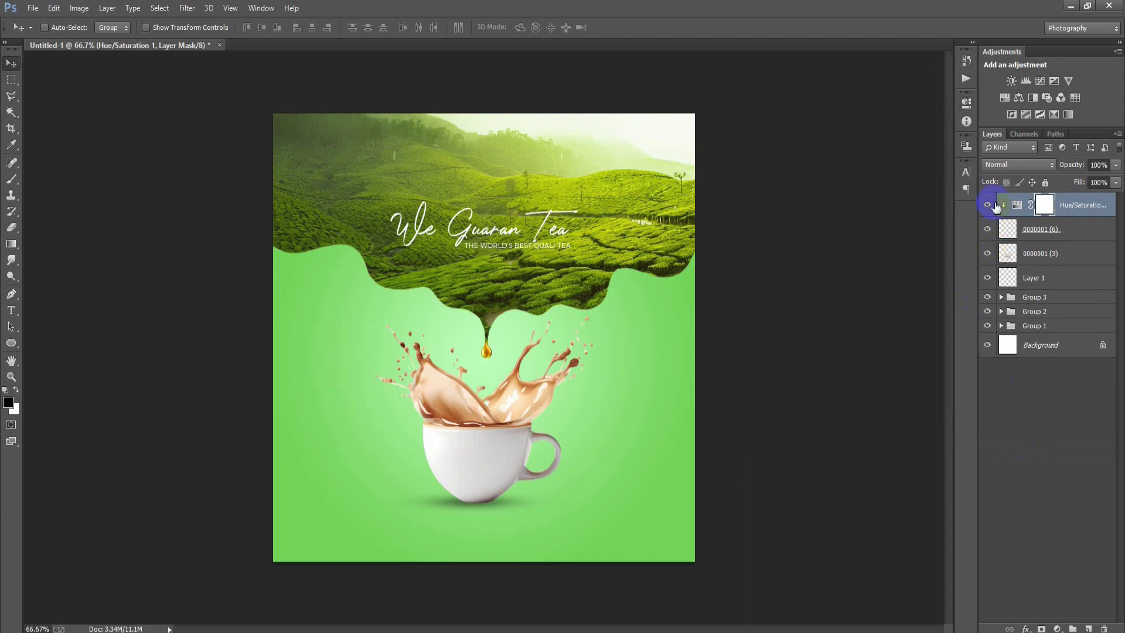
- Group the drop, cup and shadow layers into Group 4
left_click(1078, 277, "shift")
left_click(803, 343)
key("ctrl+g")
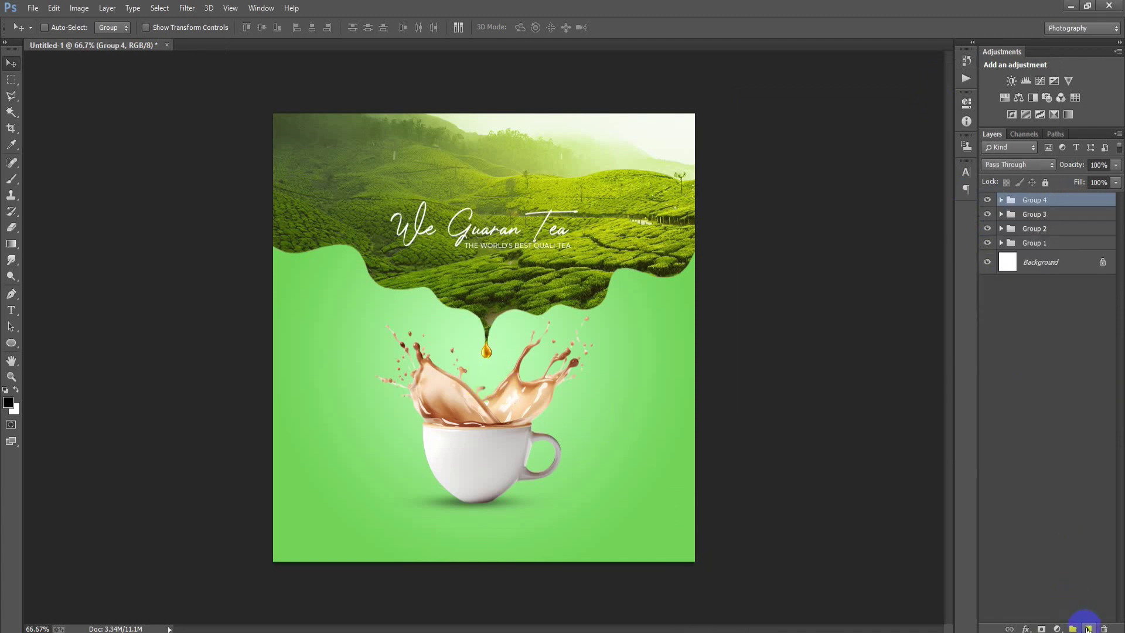
- Add the pasted tagline 'STRAIGHT FROM THE MOUNTAINS' as text on a new layer
left_click(1088, 629)
left_click(13, 312)
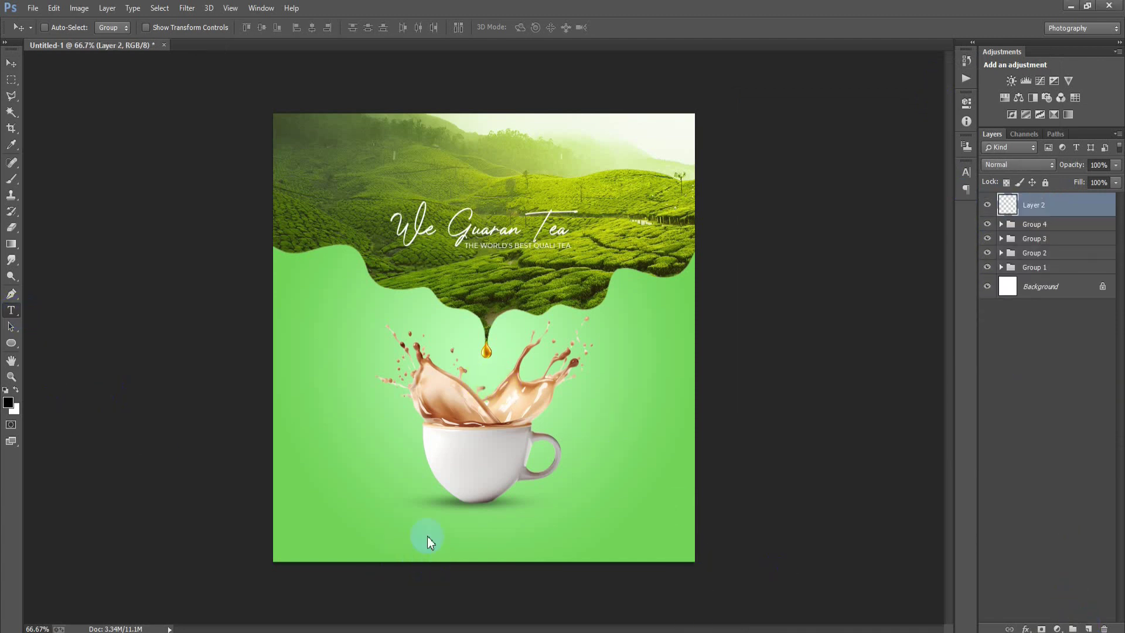
key("ctrl+v")
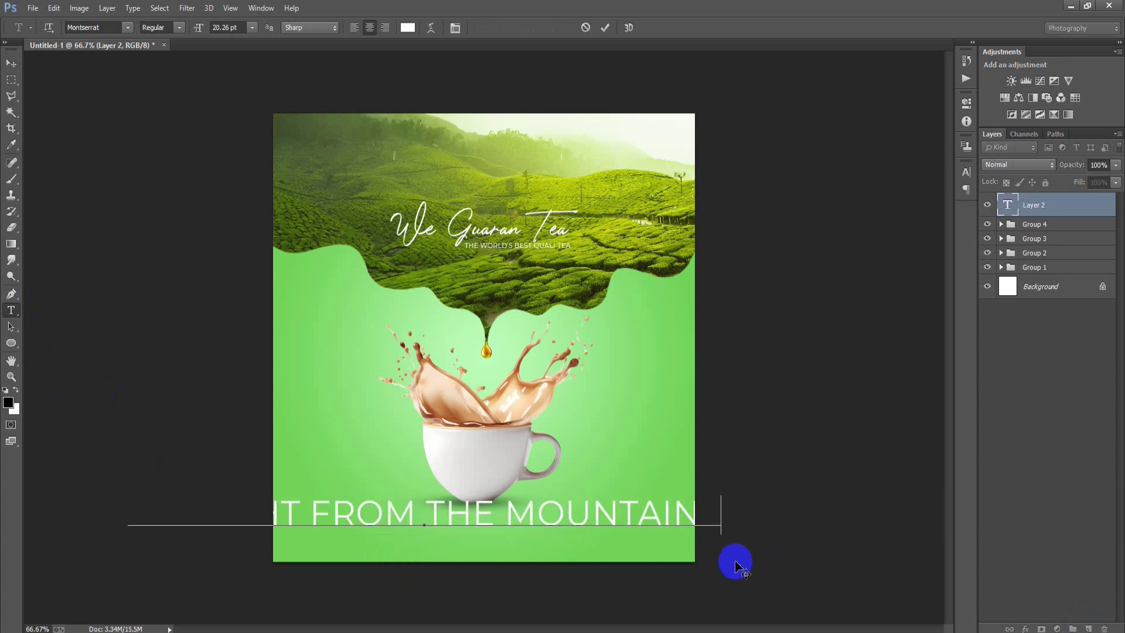
left_click(11, 63)
- Colour the tagline text dark green, #2E711F
left_click(966, 171)
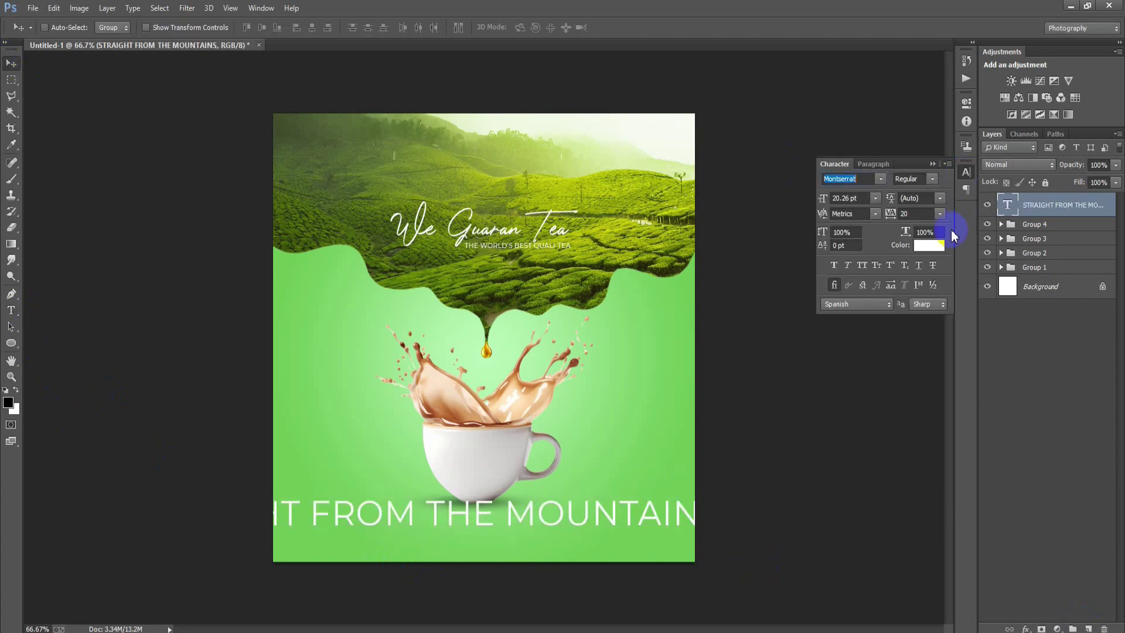
left_click(930, 246)
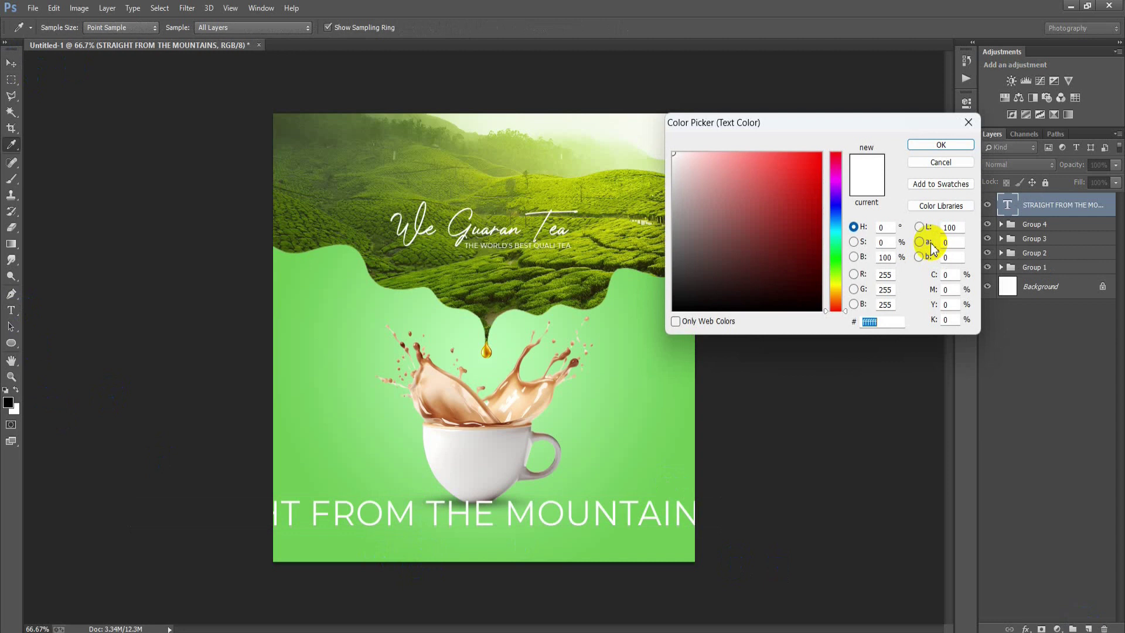
type("2E")
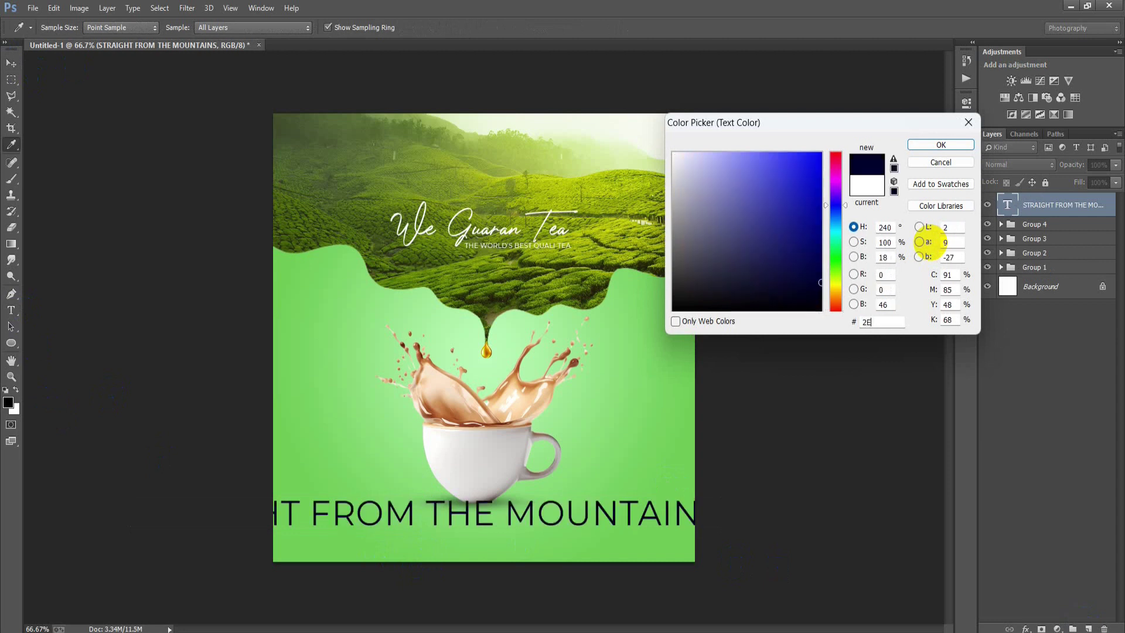
type("711F")
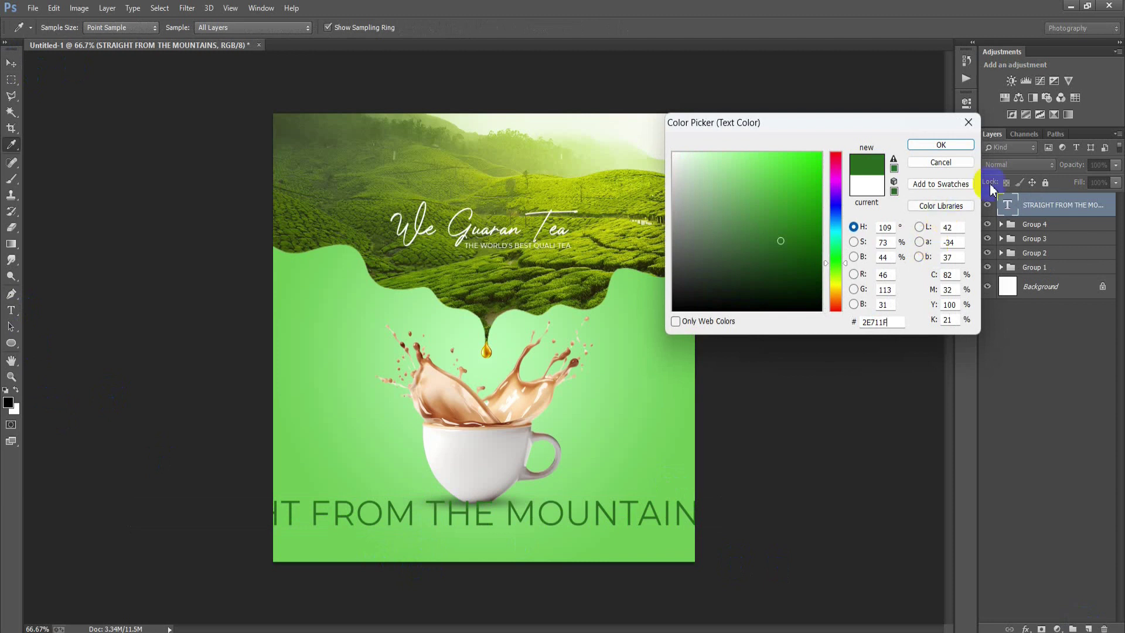
left_click(941, 145)
- Shrink the tagline to fit the poster width and group both bottom text lines
key("ctrl+t")
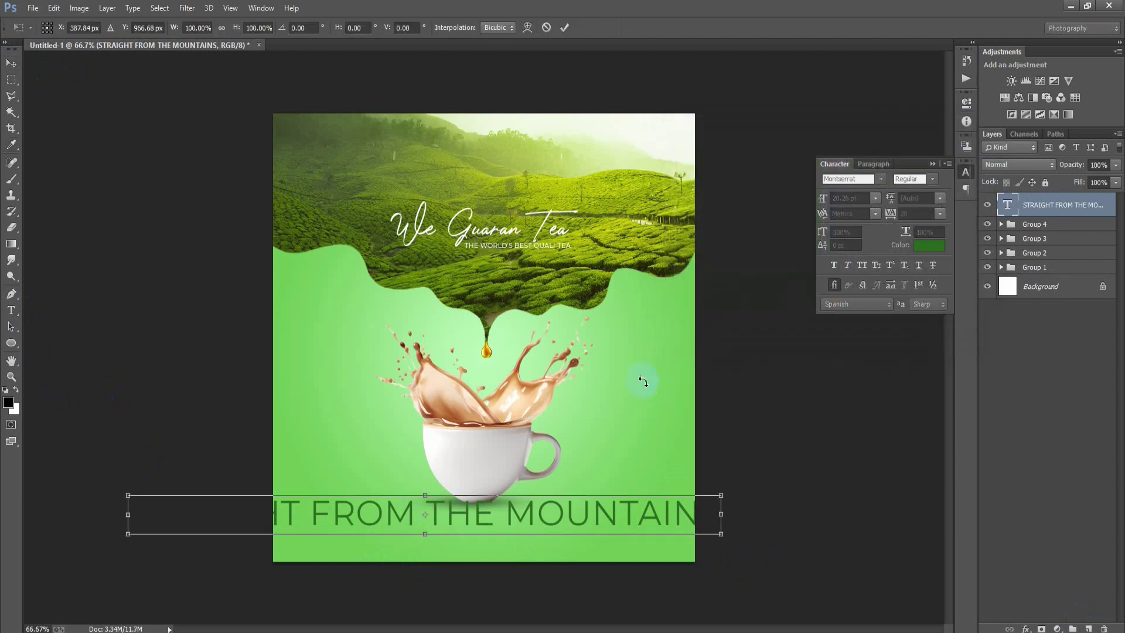
mouse_move(722, 536)
left_mouse_down()
mouse_move(603, 518)
mouse_move(515, 520)
mouse_move(535, 537)
mouse_move(553, 520)
left_mouse_up()
left_click(565, 28)
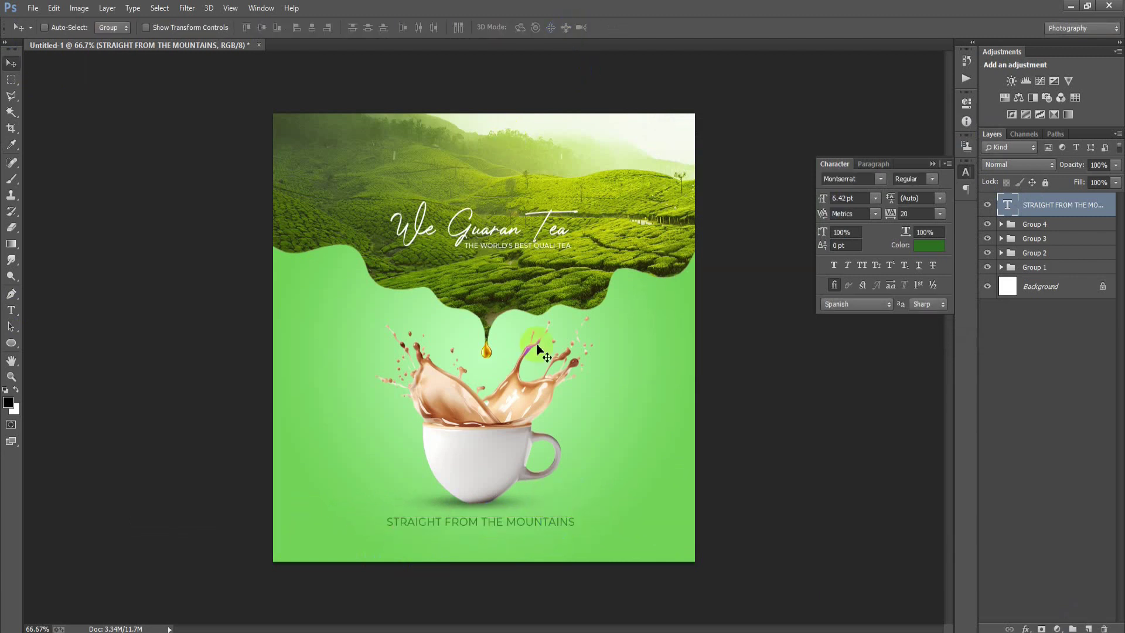
left_click(1044, 229, "shift")
key("ctrl+g")
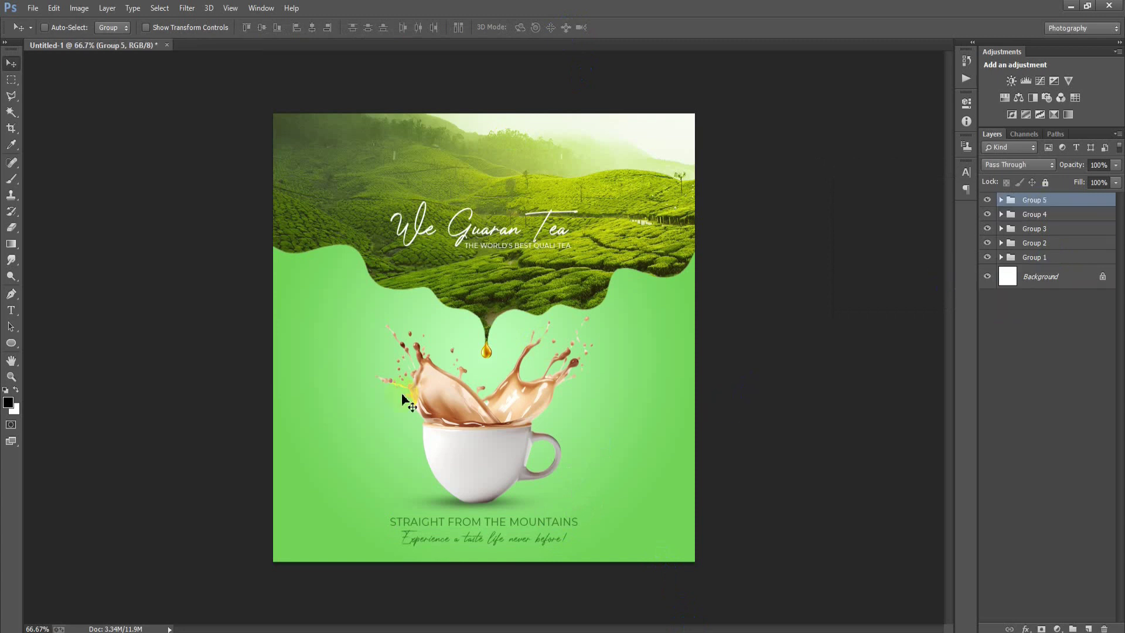
- Place the leaves image 0000001 (9), flipped horizontally, shrunk and tilted at the left edge
left_click(33, 8)
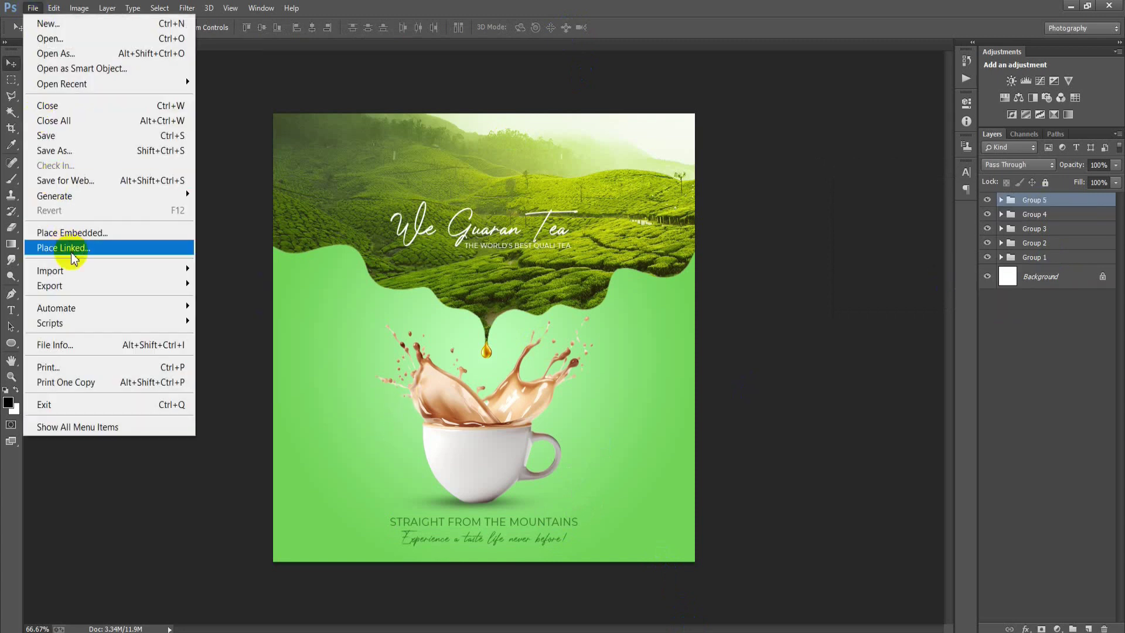
left_click(65, 242)
double_click(510, 240)
right_click(476, 266)
left_click(530, 479)
mouse_move(680, 566)
left_mouse_down()
mouse_move(565, 395)
mouse_move(515, 457)
mouse_move(339, 298)
left_mouse_up()
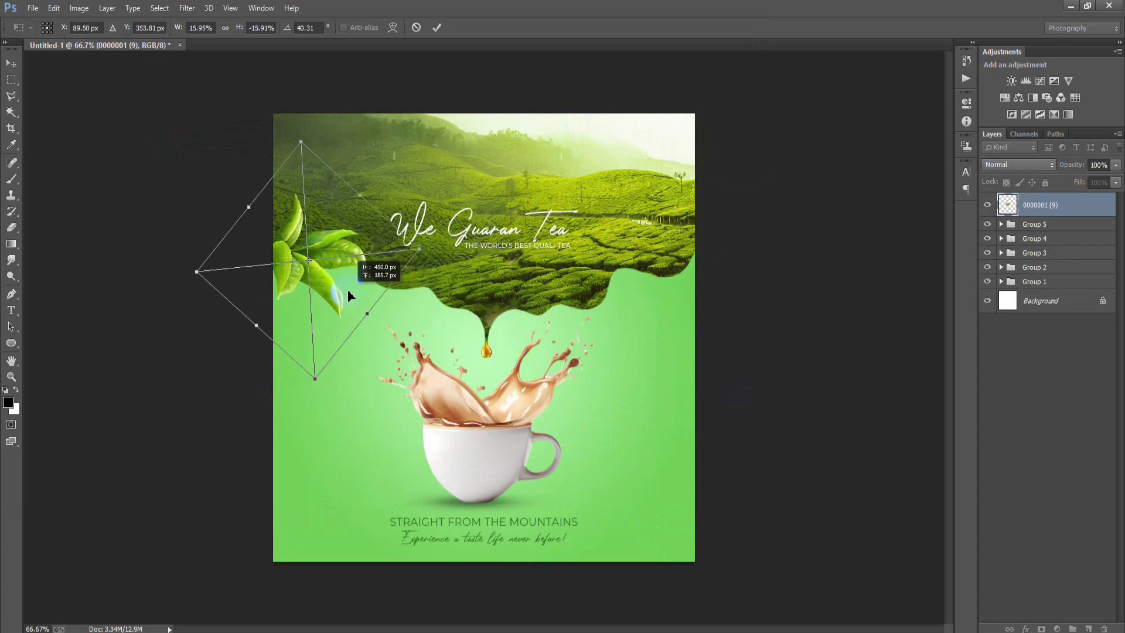
left_click_drag(417, 342, 391, 368)
left_click_drag(310, 291, 312, 300)
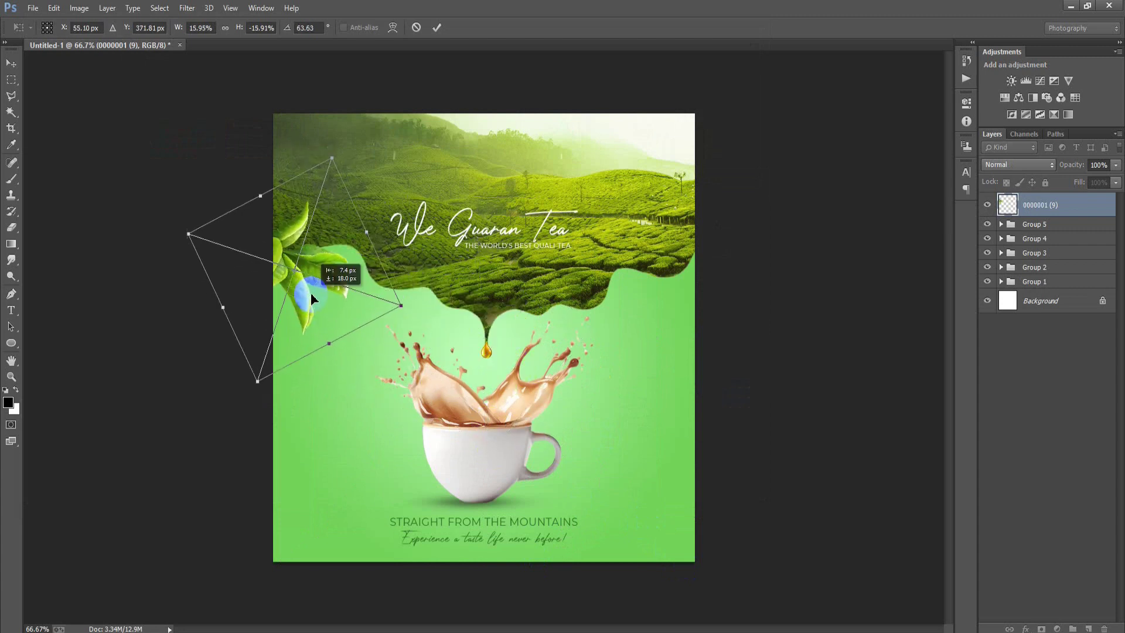
left_click(437, 28)
- Apply a Gaussian Blur smart filter to the leaf and collapse its filter row
left_click(188, 10)
mouse_move(196, 196)
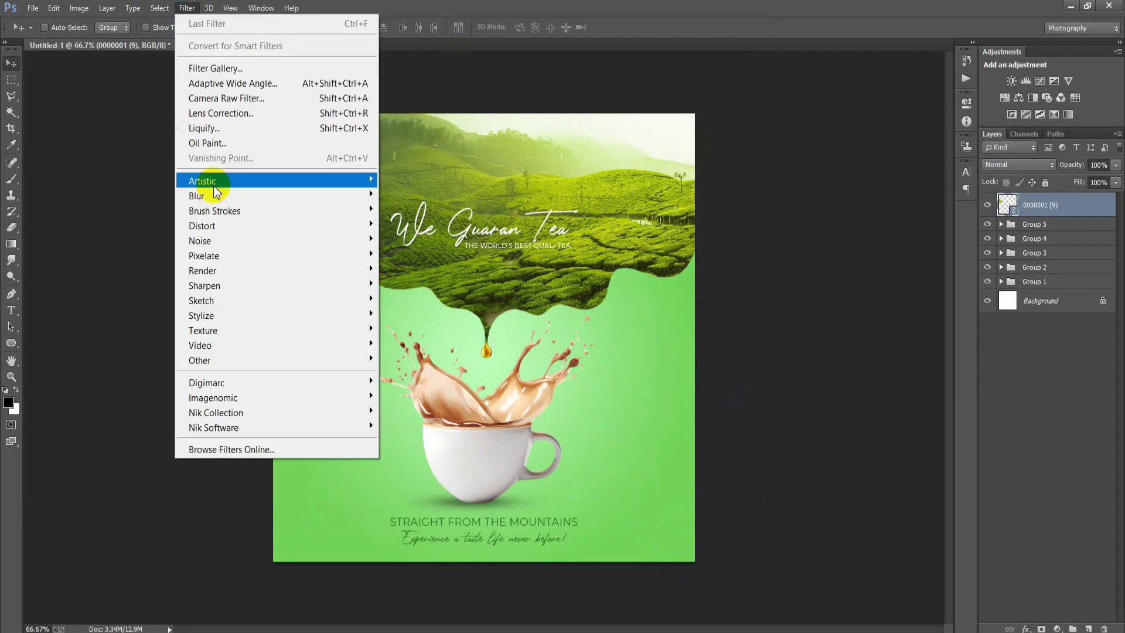
left_click(427, 308)
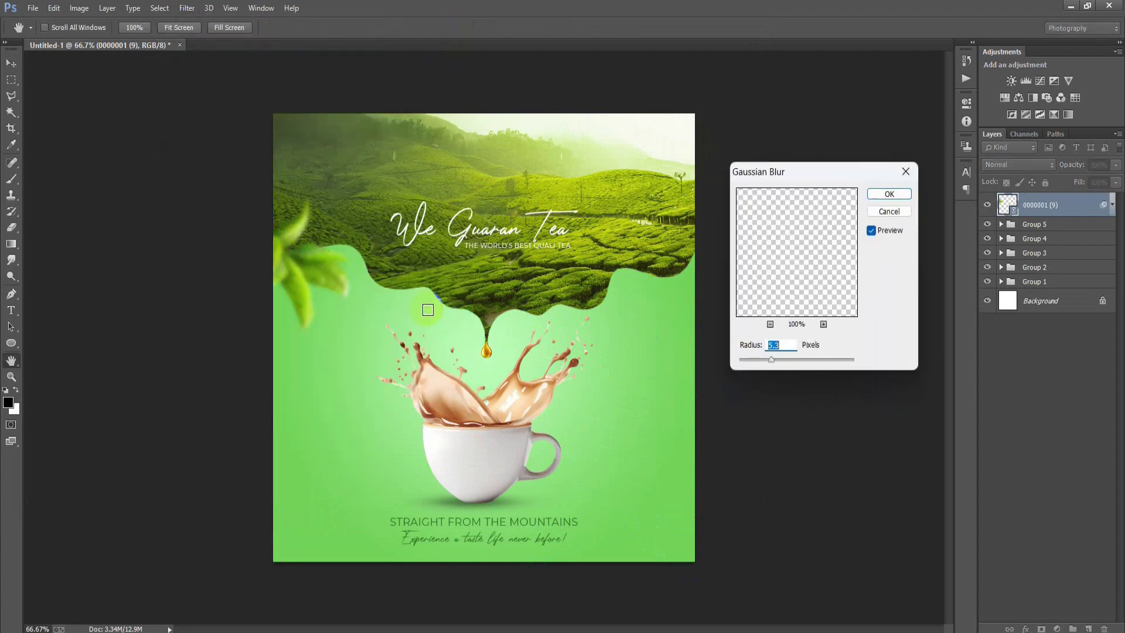
left_click(882, 194)
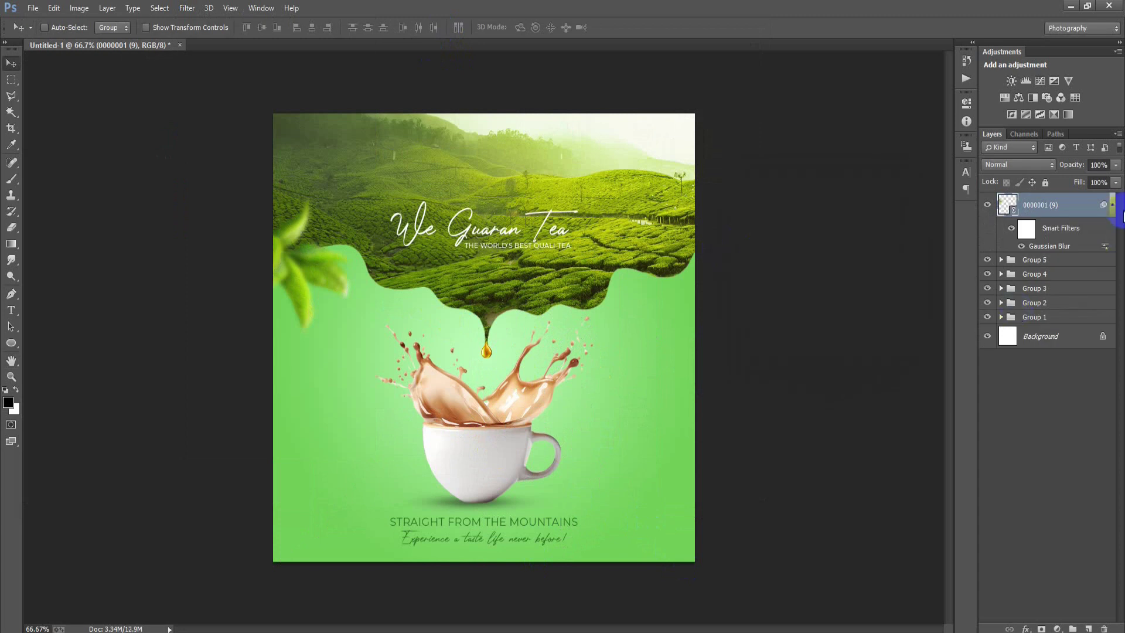
left_click(1113, 206)
left_click(33, 8)
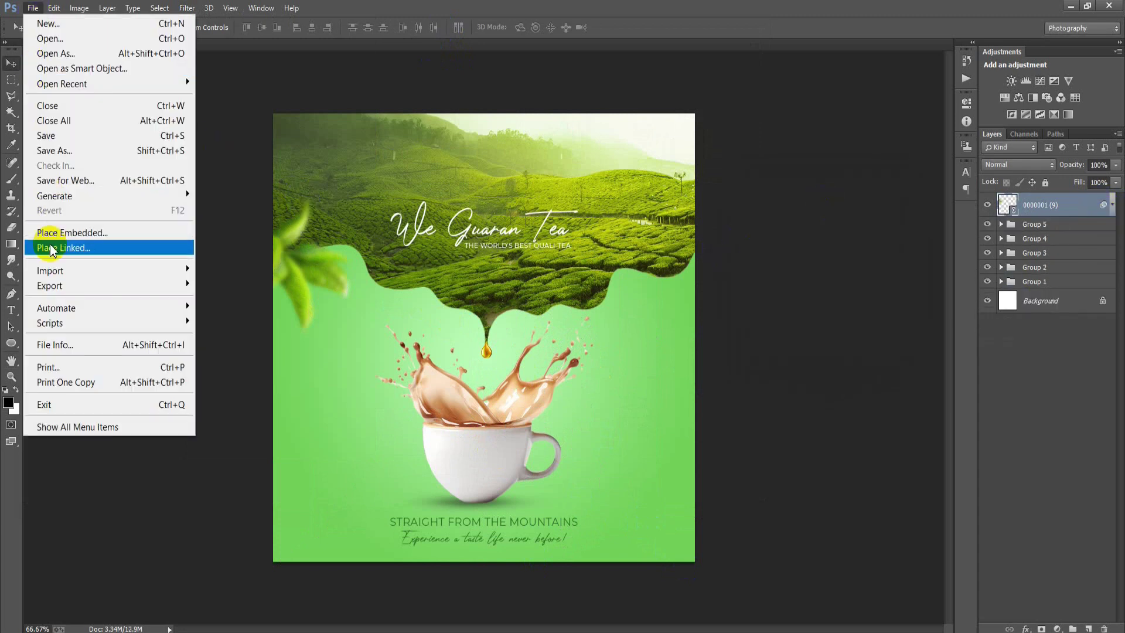
- Place the water droplets image 0000001 (7), scaled down on the poster's right side
left_click(47, 228)
left_click(343, 249)
left_click(703, 506)
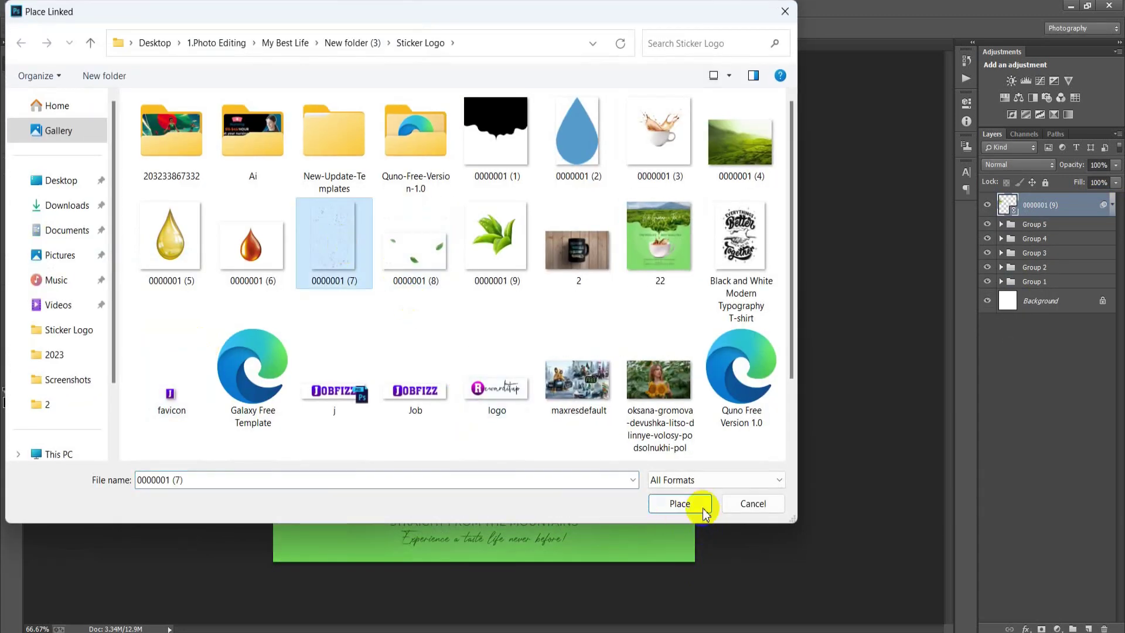
mouse_move(548, 395)
left_mouse_down()
mouse_move(713, 437)
mouse_move(785, 372)
left_mouse_up()
mouse_move(700, 408)
left_mouse_down()
mouse_move(713, 428)
mouse_move(718, 409)
left_mouse_up()
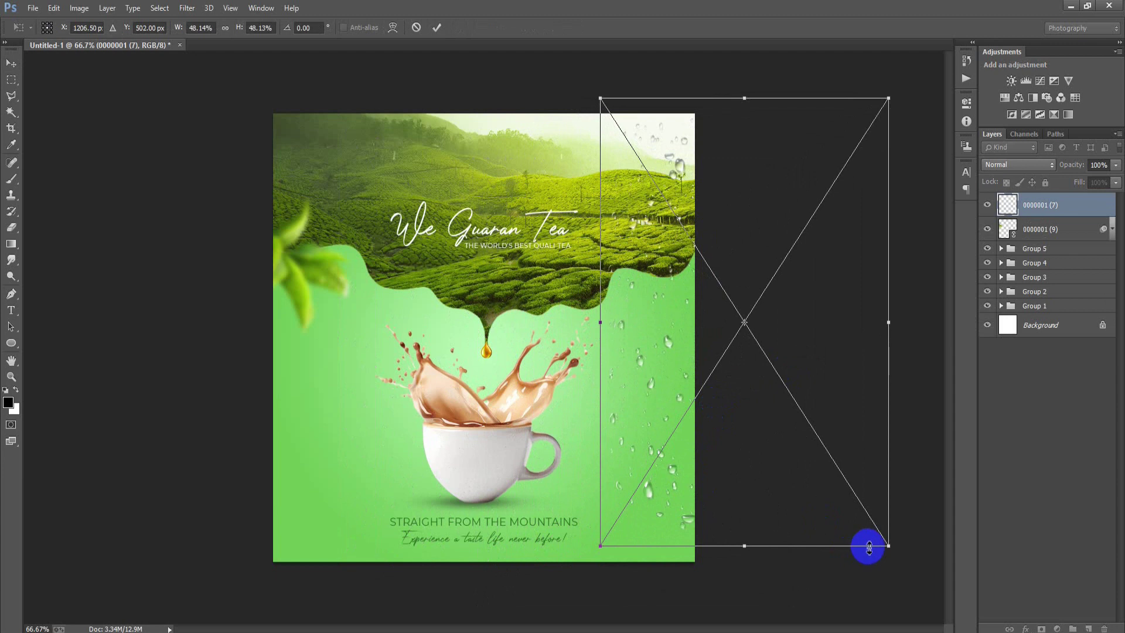
mouse_move(885, 546)
left_mouse_down()
mouse_move(735, 432)
mouse_move(725, 446)
left_mouse_up()
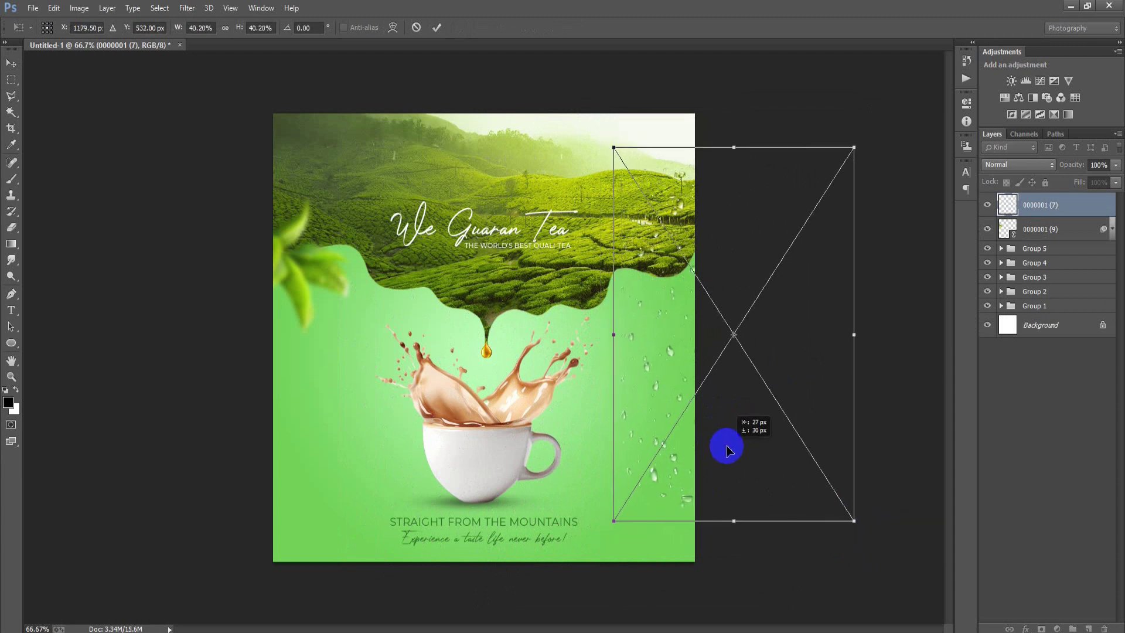
left_click(438, 29)
type("44")
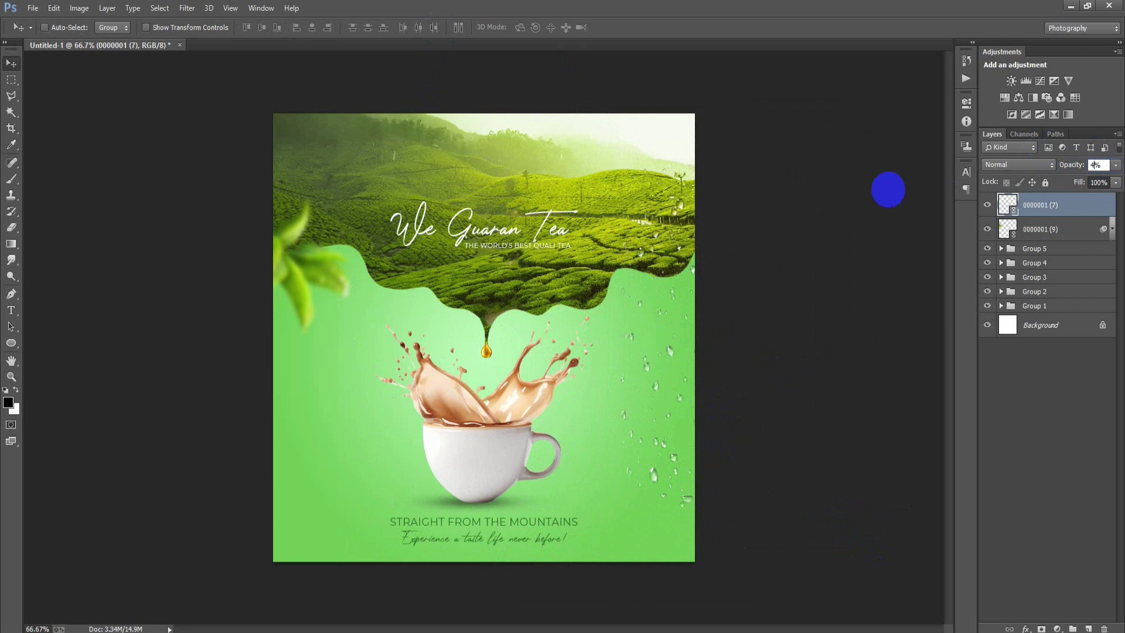
- Rasterize the droplets layer and erase droplets along the right edge and over the tea field
right_click(1017, 225)
left_click(844, 281)
left_click(11, 228)
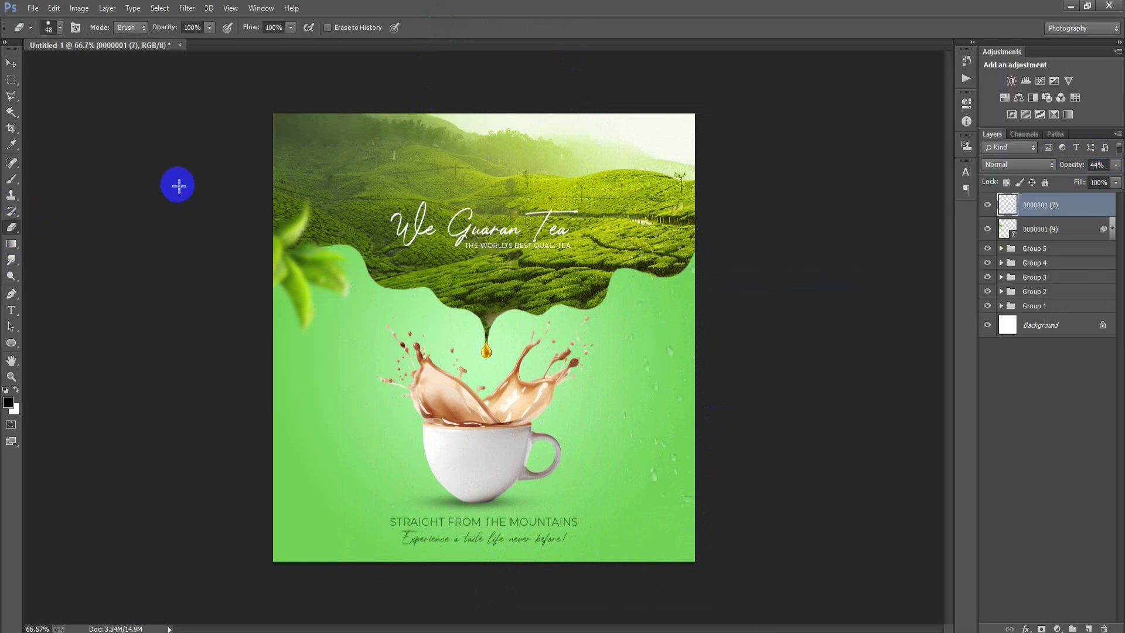
left_click_drag(673, 188, 667, 256)
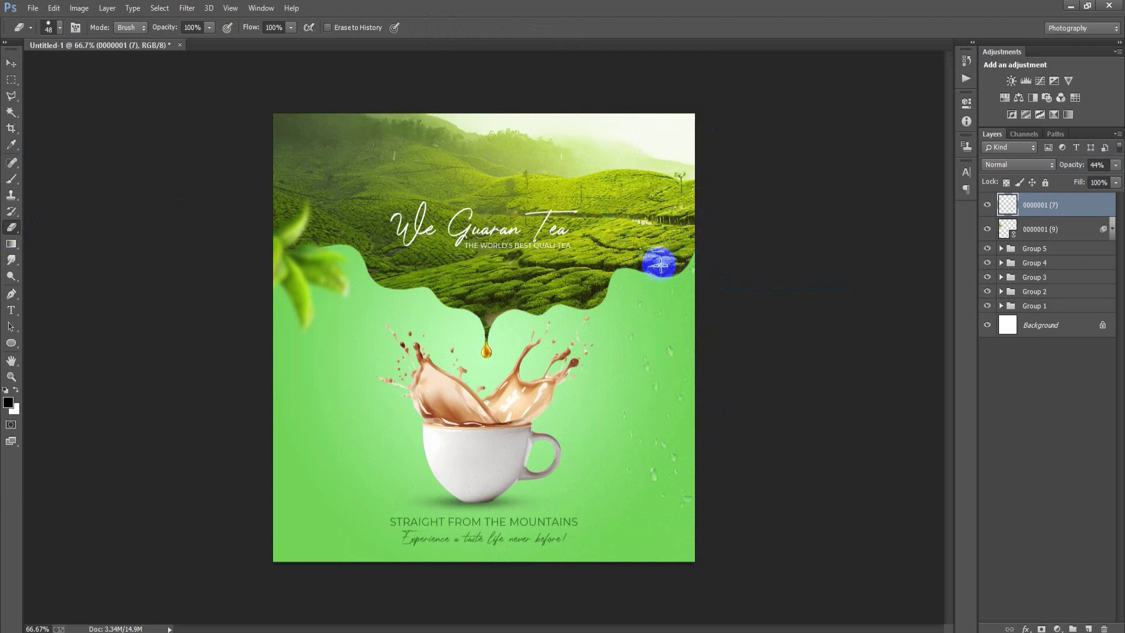
left_click_drag(652, 271, 711, 201)
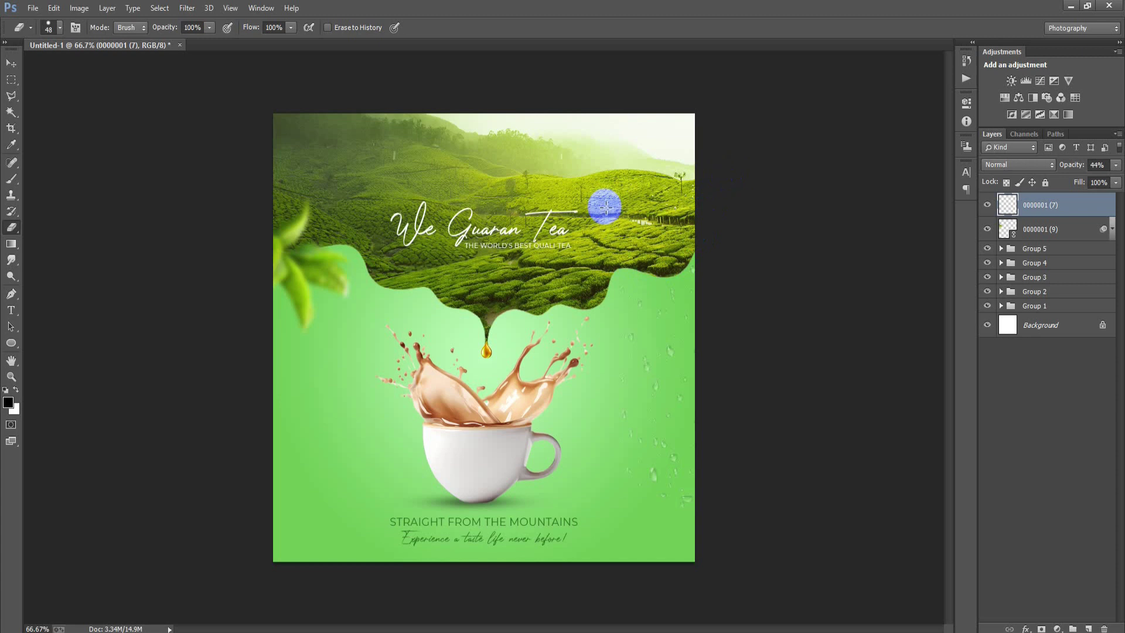
mouse_move(674, 107)
left_mouse_down()
mouse_move(670, 237)
mouse_move(640, 211)
mouse_move(643, 182)
mouse_move(643, 254)
mouse_move(607, 183)
mouse_move(659, 188)
left_mouse_up()
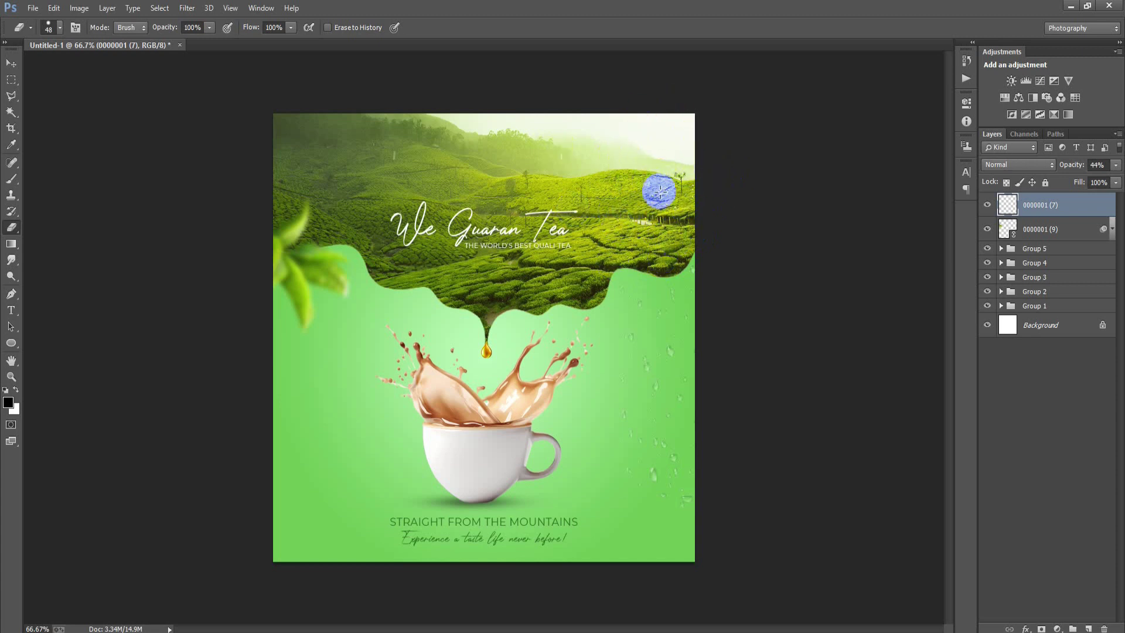
- Move the droplets to the lower left and position a duplicate on the other side
left_click(12, 63)
mouse_move(647, 387)
left_mouse_down()
mouse_move(263, 535)
mouse_move(274, 547)
left_mouse_up()
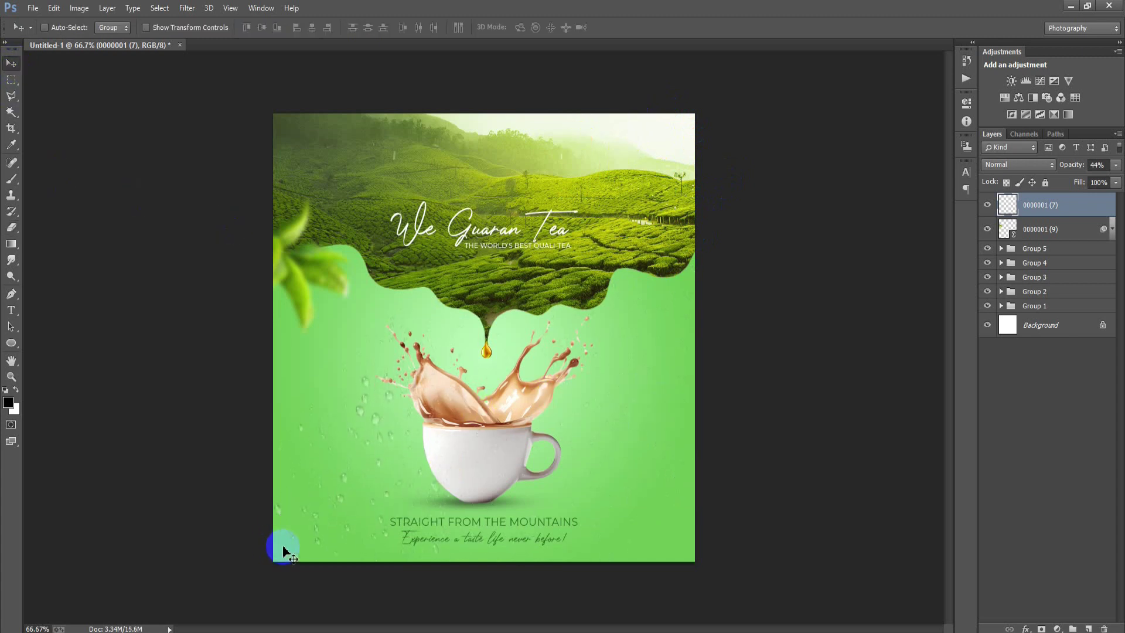
left_click_drag(658, 417, 261, 584)
mouse_move(377, 453)
left_mouse_down()
mouse_move(254, 542)
mouse_move(289, 515)
mouse_move(320, 514)
left_mouse_up()
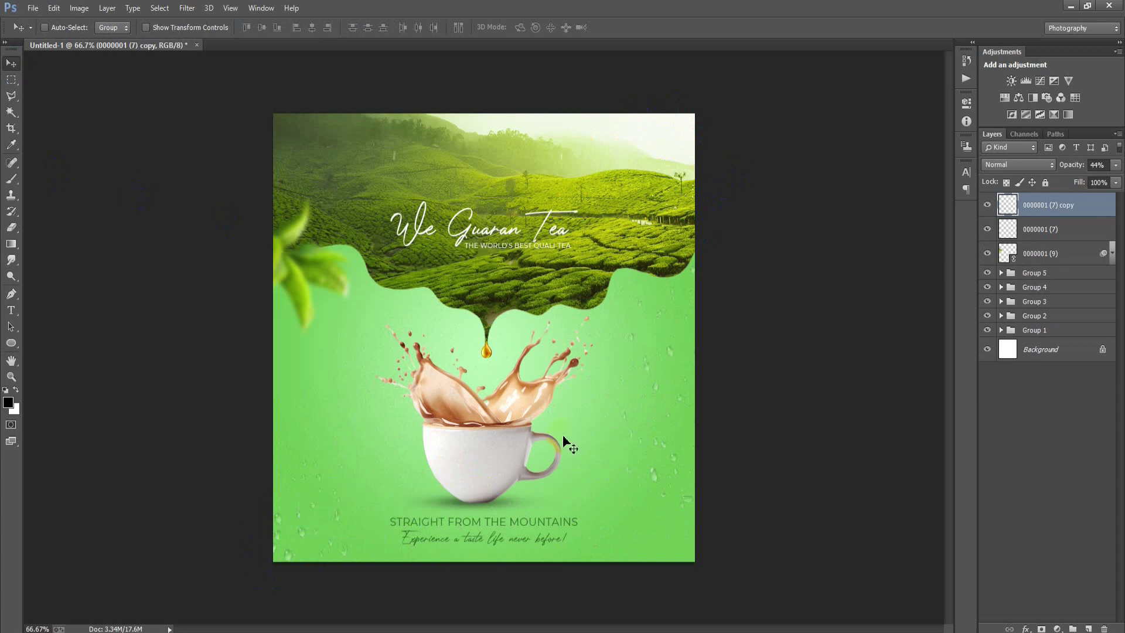
left_click(32, 8)
- Open the leaves image 0000001 (8) as a tabbed document
left_click(71, 251)
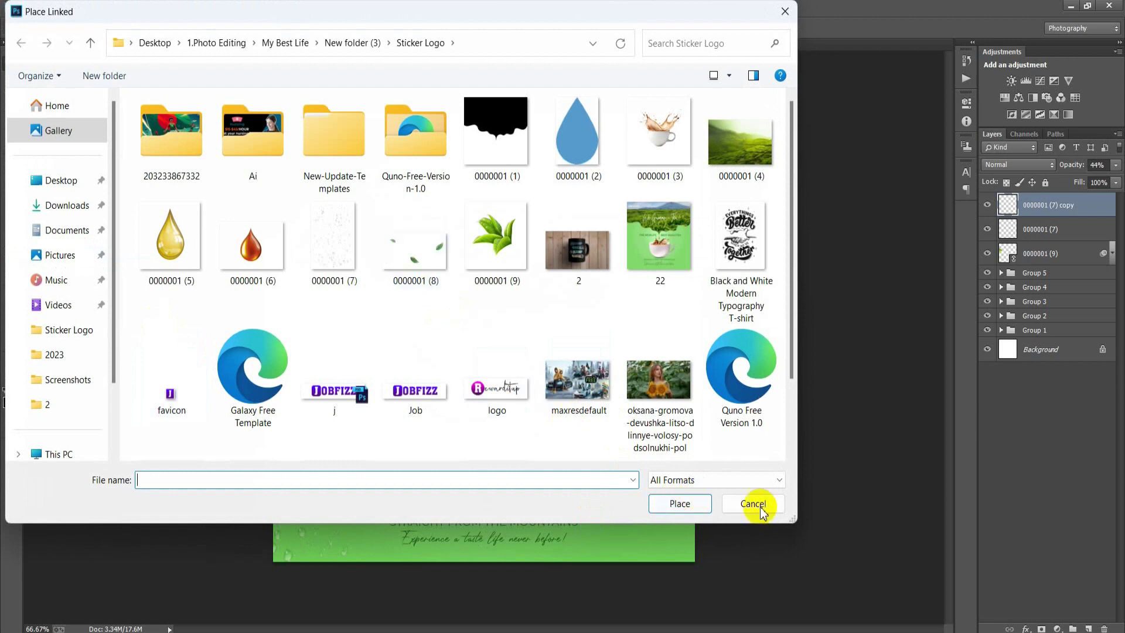
left_click(756, 505)
left_click(32, 9)
left_click(41, 33)
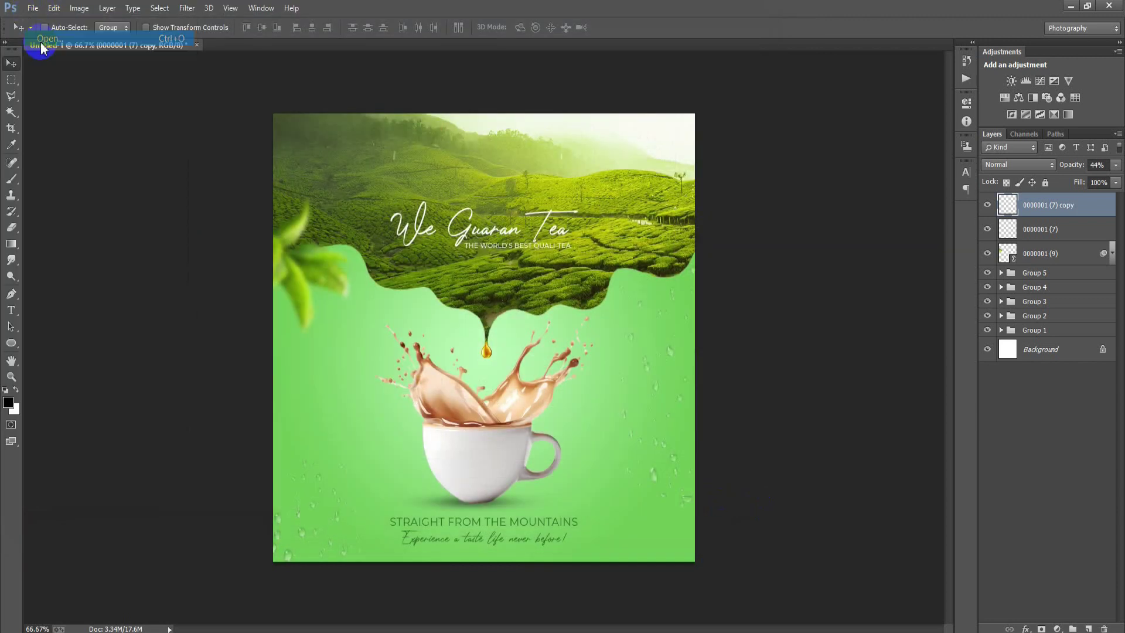
left_click(416, 243)
left_click(679, 503)
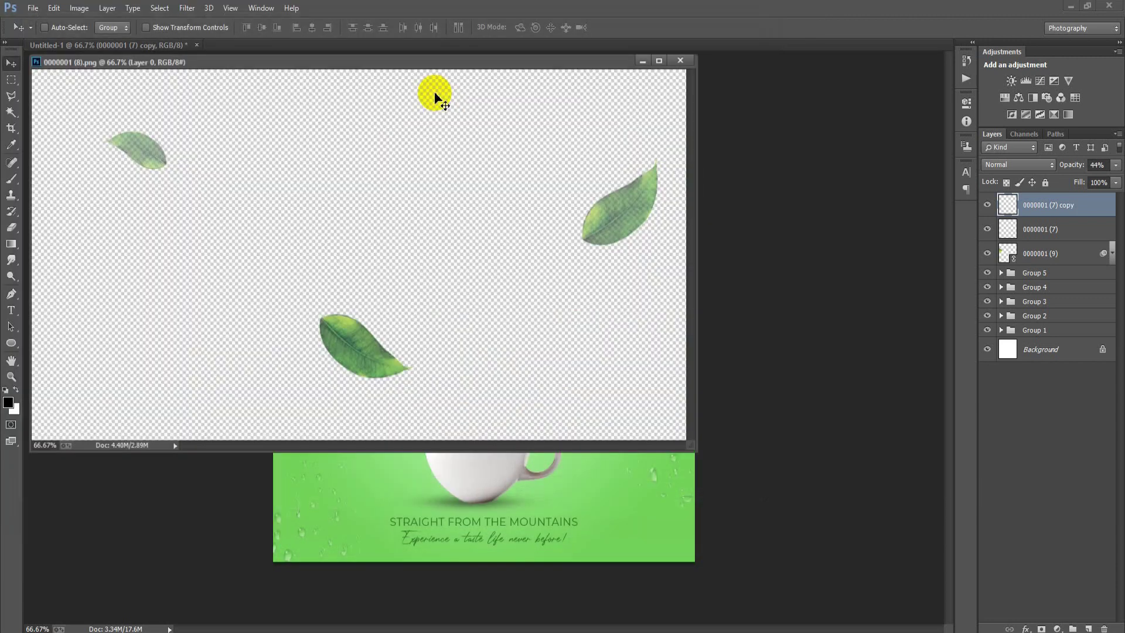
left_click_drag(389, 55, 117, 47)
- Select the bottom leaf, carry it into the poster, and close the leaves image
left_click(11, 80)
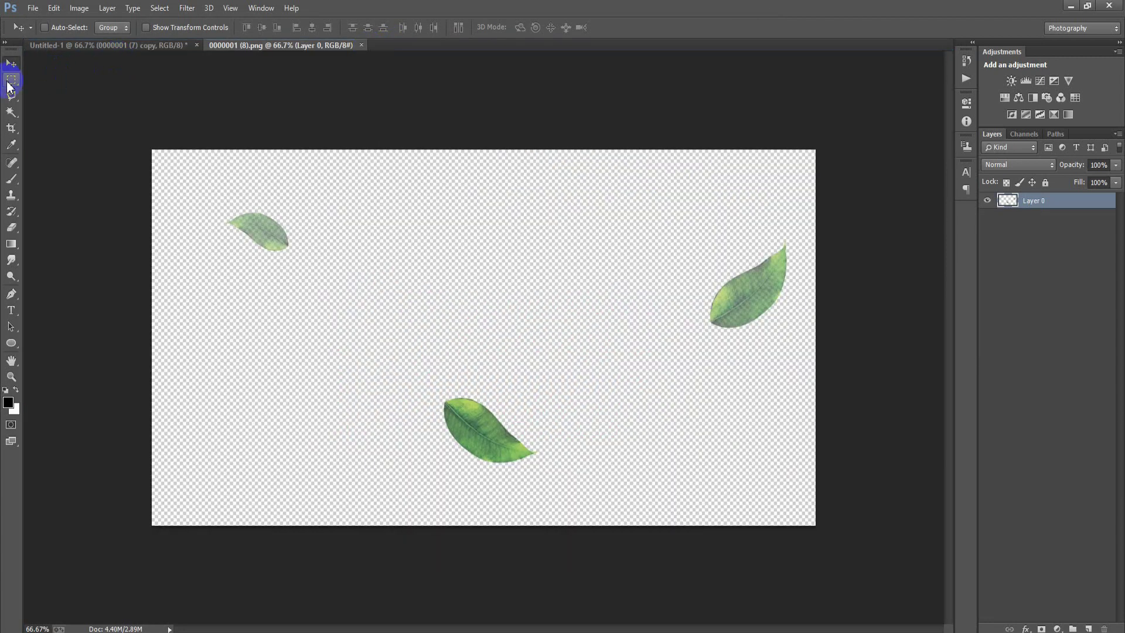
left_click_drag(392, 339, 529, 481)
left_click(11, 62)
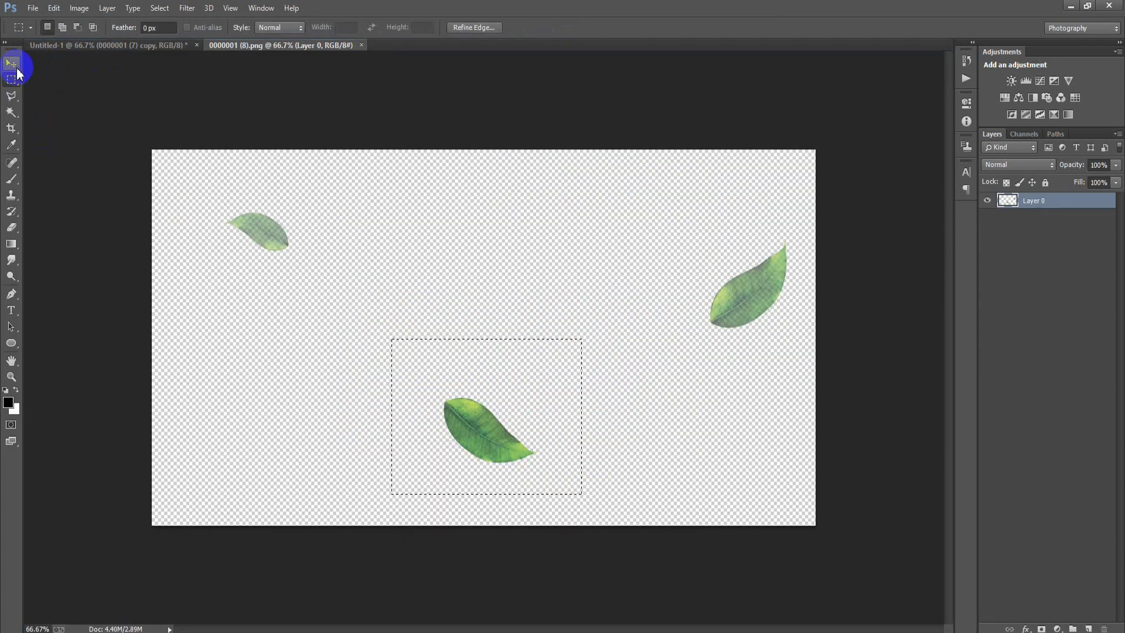
mouse_move(453, 422)
left_mouse_down()
mouse_move(216, 155)
mouse_move(390, 378)
left_mouse_up()
left_click(329, 45)
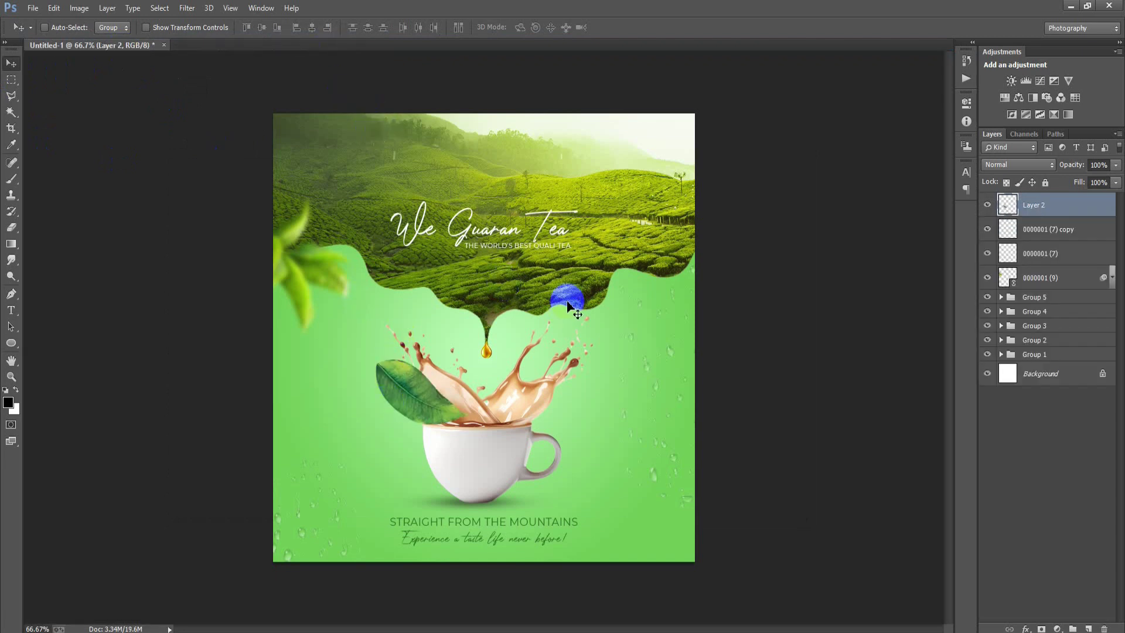
- Rotate the leaf roughly upside down and place it in the poster's bottom-right corner
key("ctrl+t")
left_click_drag(486, 375, 414, 317)
left_click_drag(444, 402, 732, 602)
left_click_drag(661, 549, 672, 551)
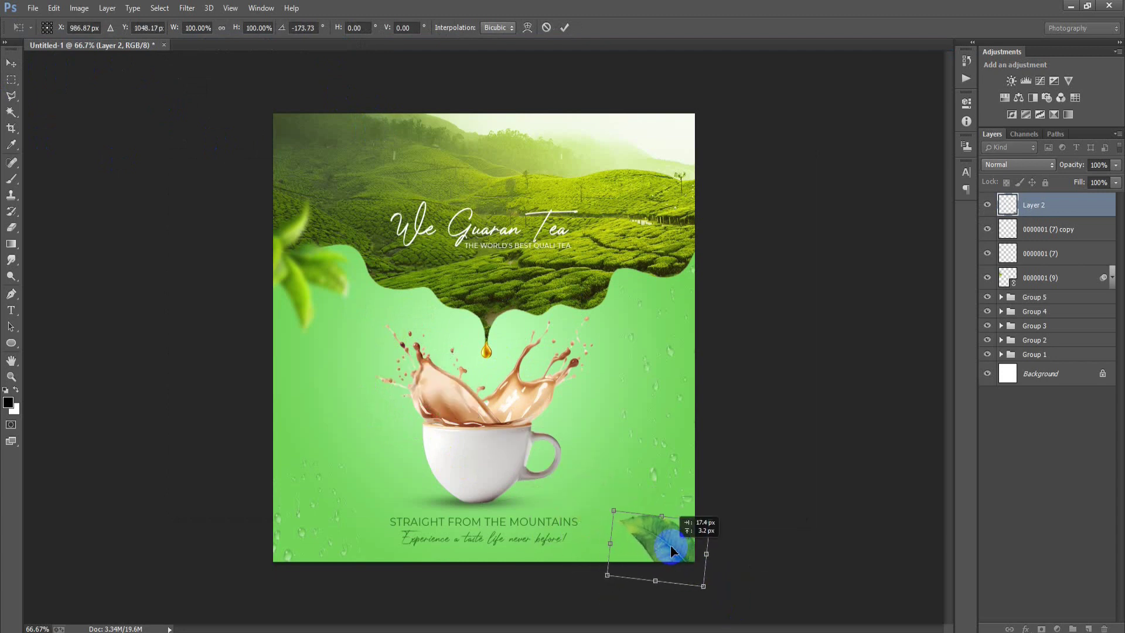
left_click(563, 30)
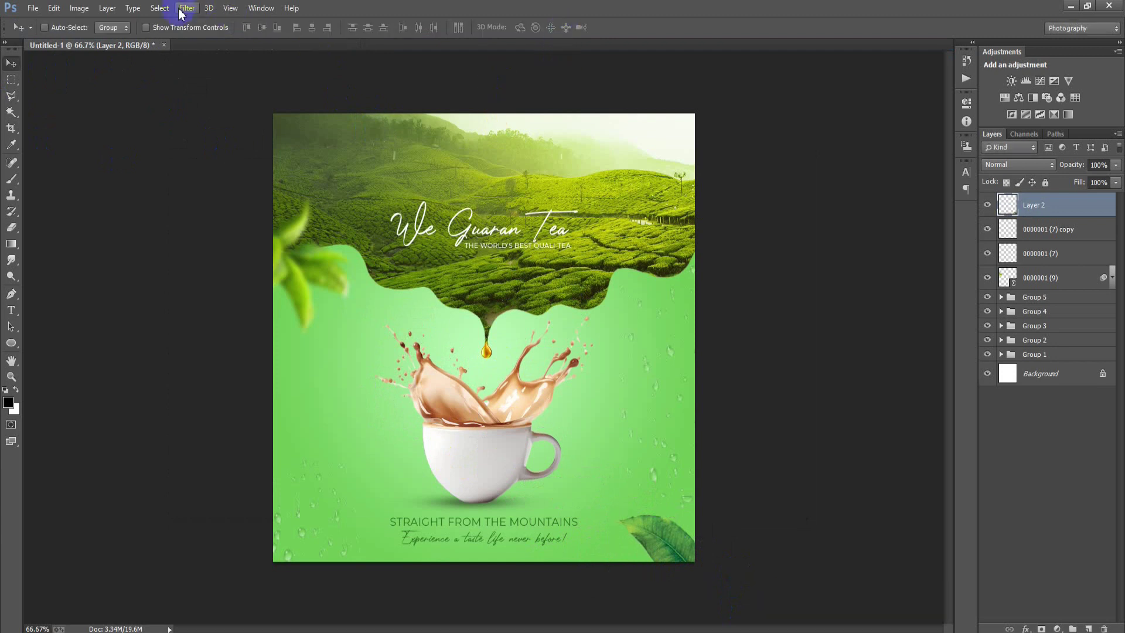
- Blur the corner leaf with a Gaussian Blur of radius 4.4
left_click(182, 8)
left_click(445, 310)
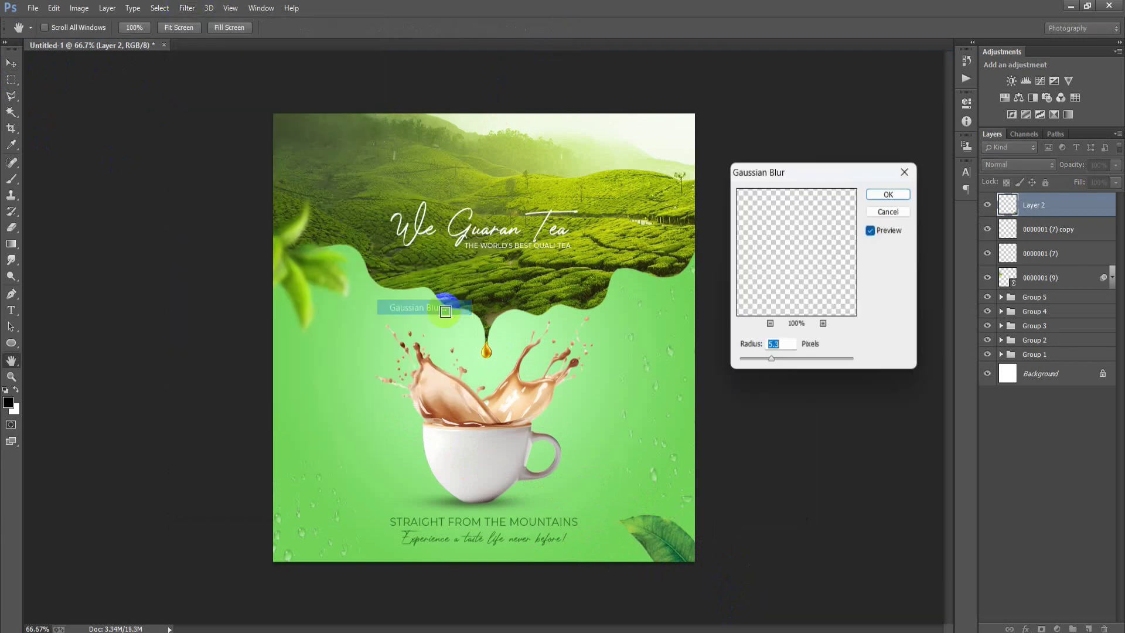
left_click_drag(769, 365, 766, 362)
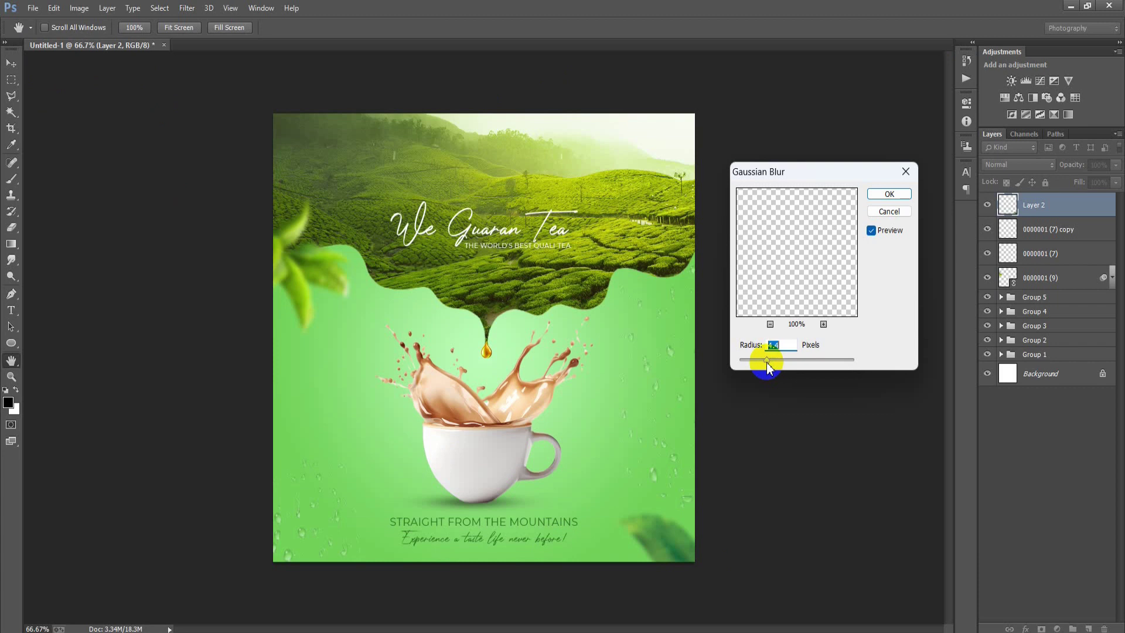
left_click(900, 199)
key("v")
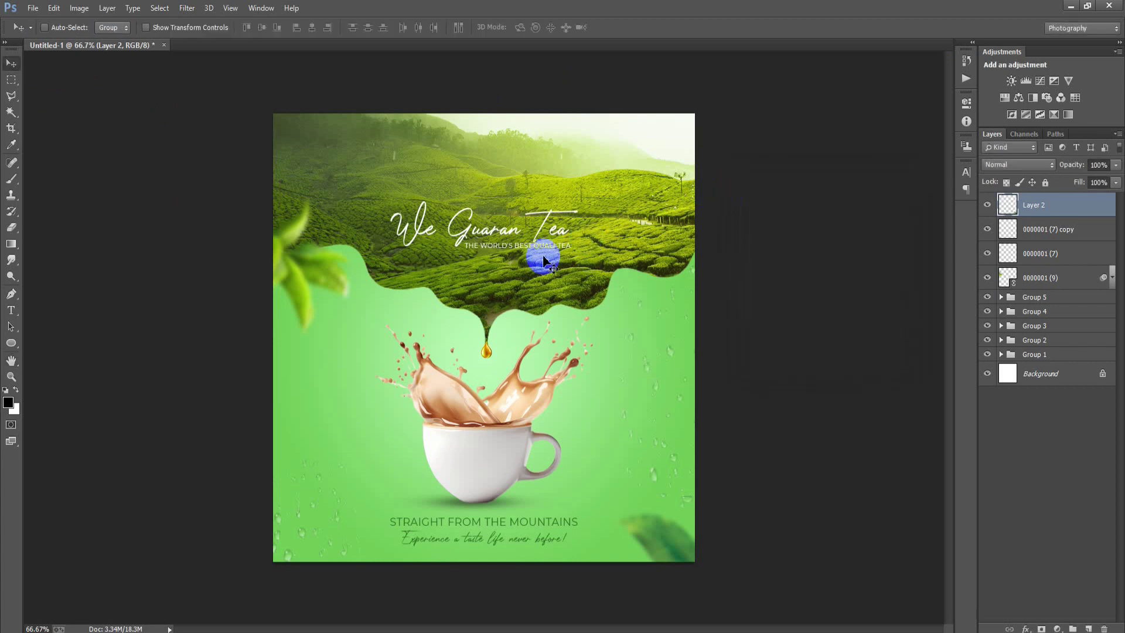
- Group Layer 2 through 0000001 (9) into Group 6, then zoom in and back out to check
left_click(1053, 280, "shift")
key("ctrl+g")
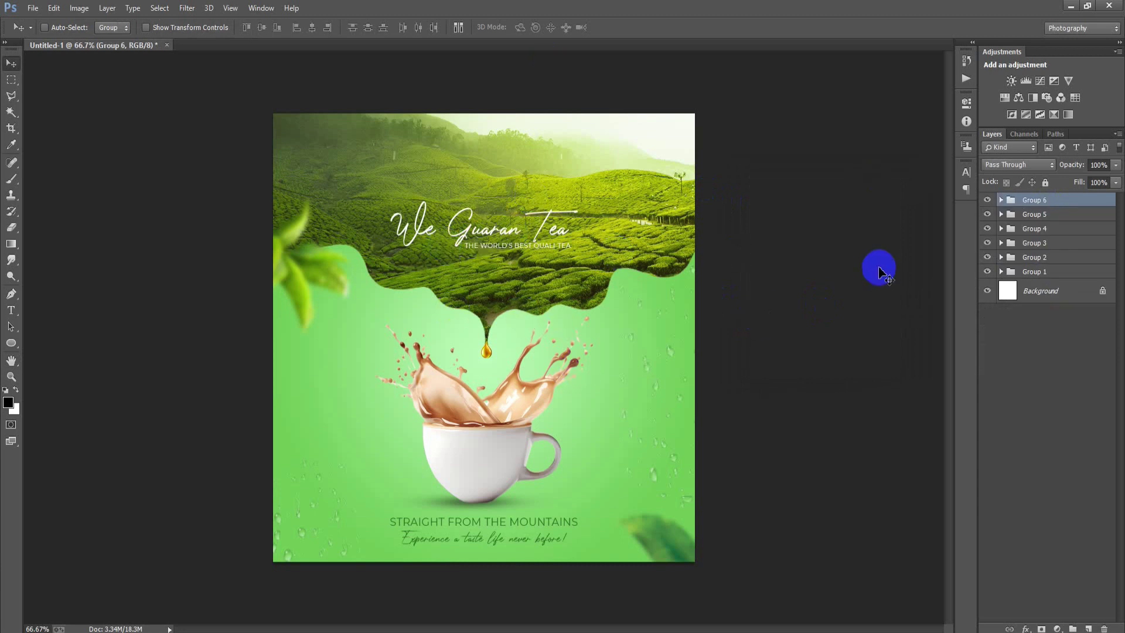
key("ctrl+plus")
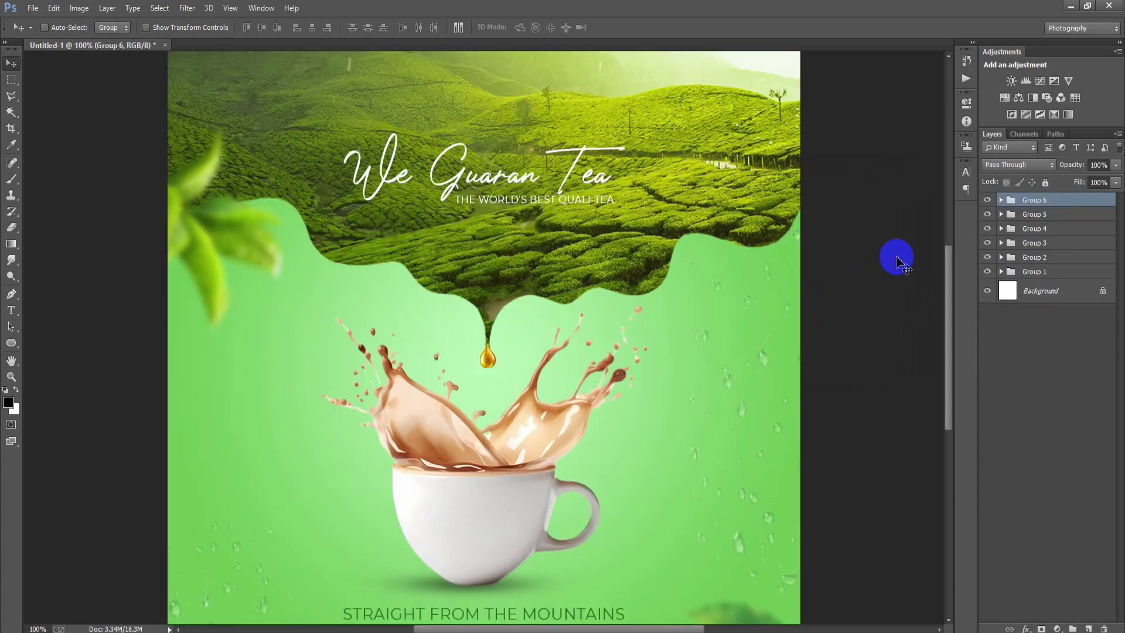
scroll(774, 293, "up", 2)
scroll(726, 315, "up", 2)
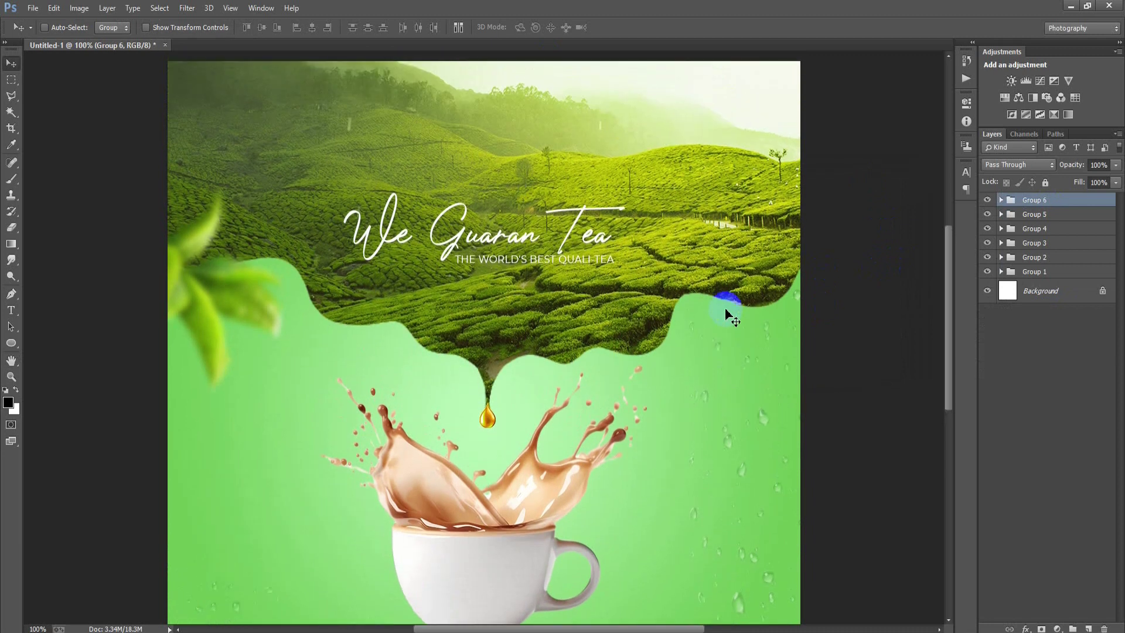
scroll(726, 315, "up", 1)
scroll(726, 315, "down", 3)
scroll(727, 315, "down", 4)
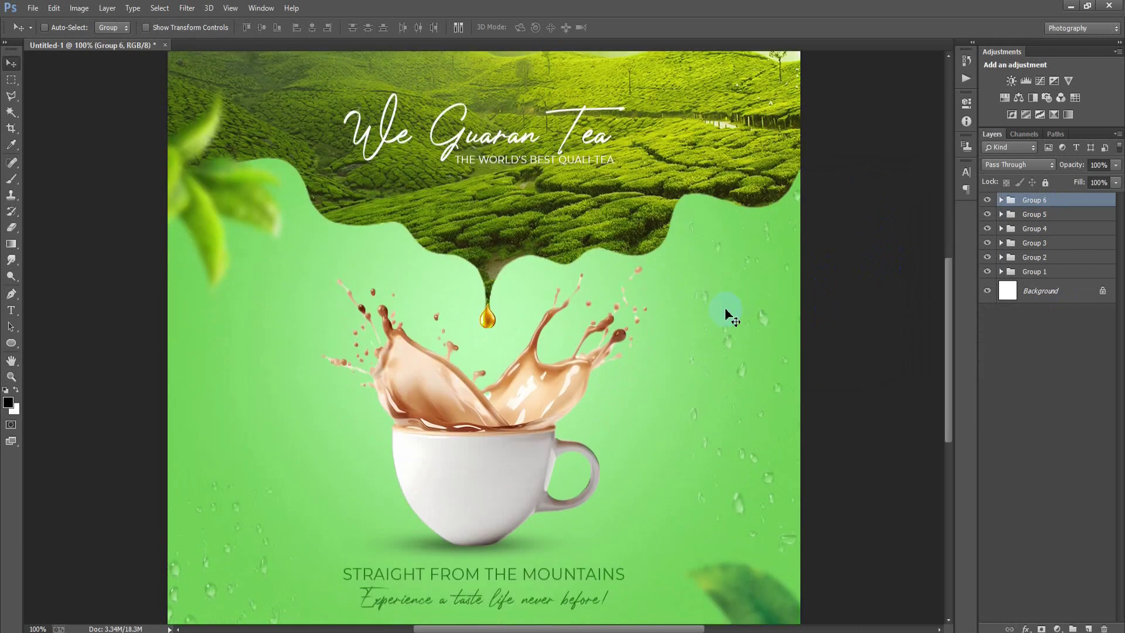
key("ctrl+minus")
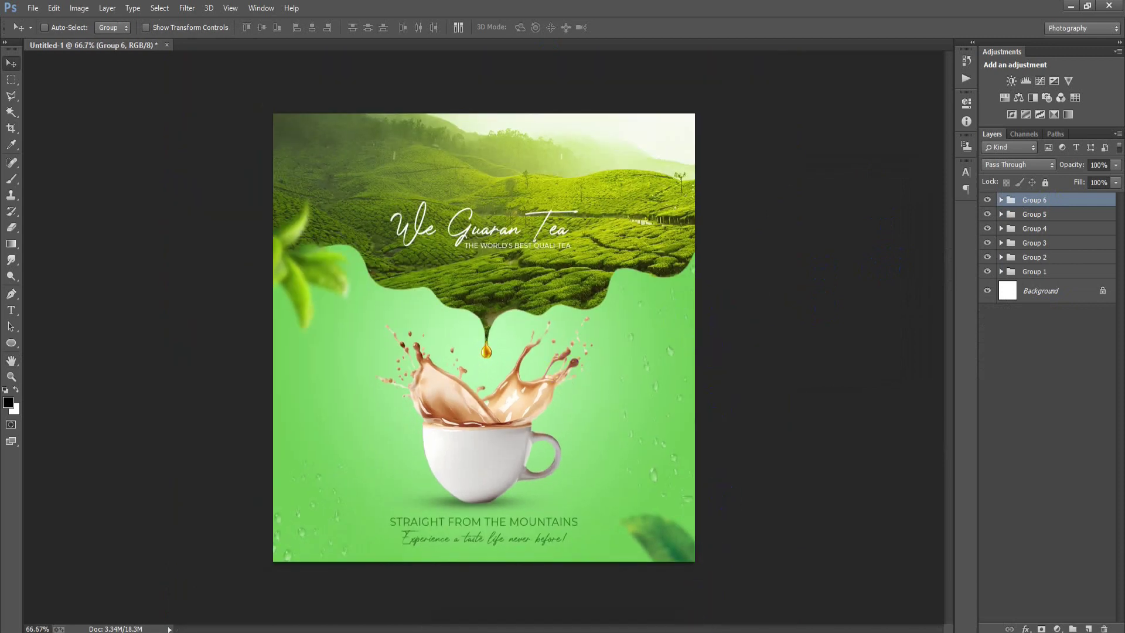